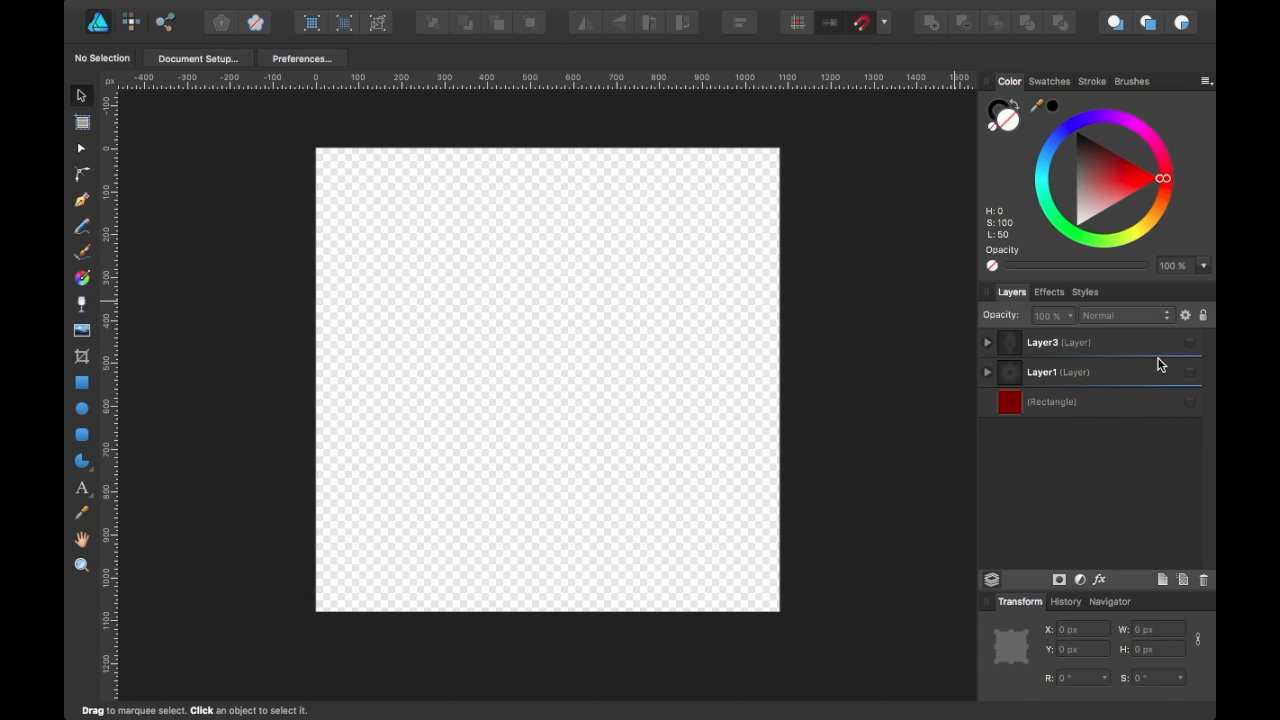
Show Layer3 and the dark red background rectangle, and briefly preview Layer1 before hiding it again.
click(1190, 343)
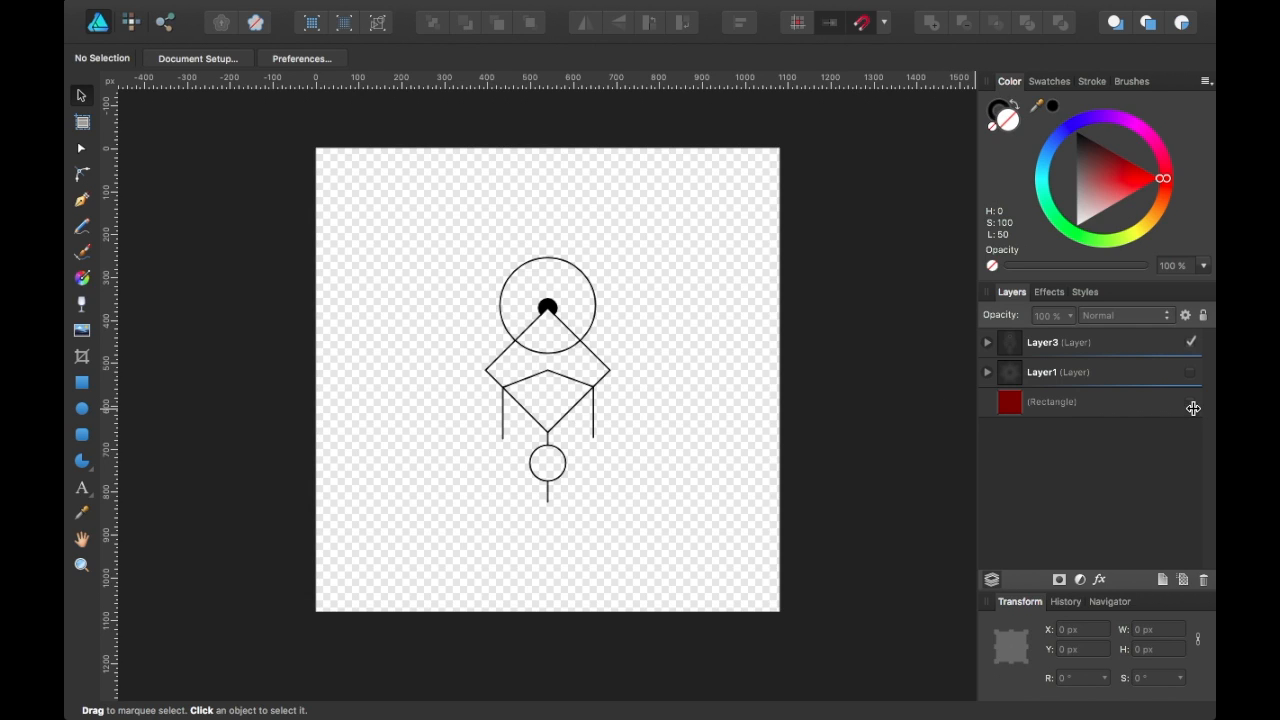
click(1190, 401)
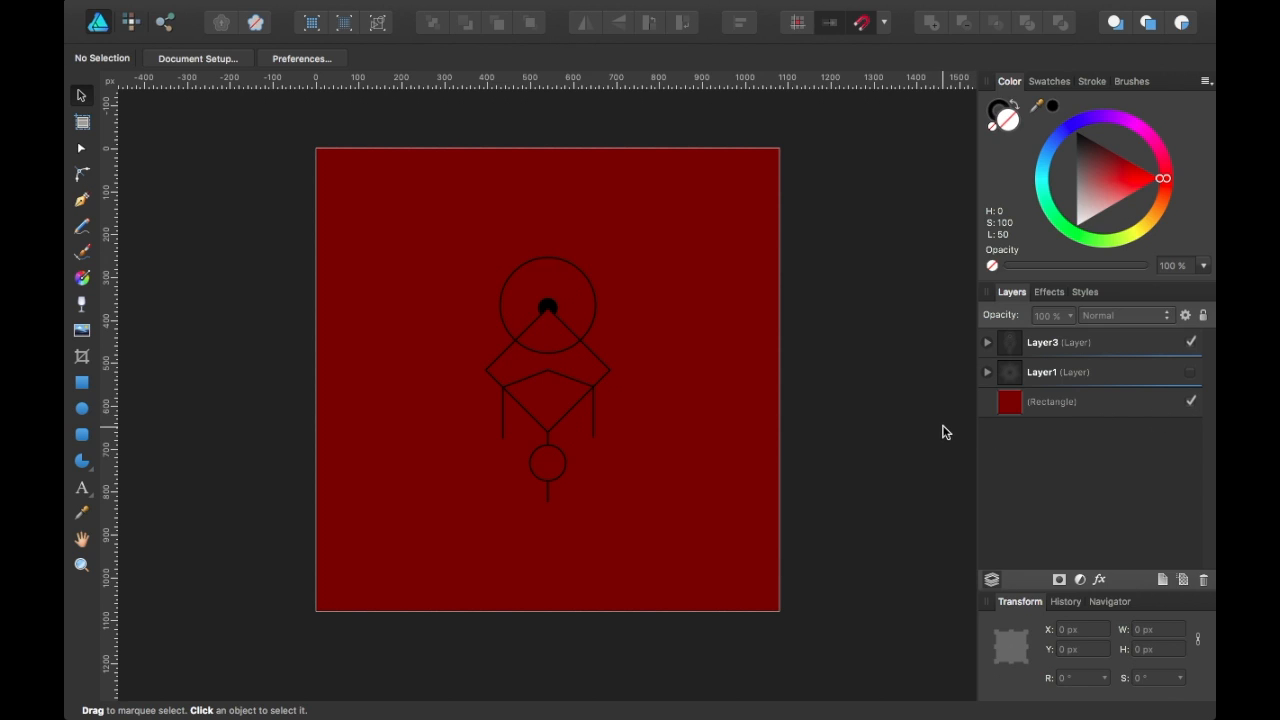
click(1190, 372)
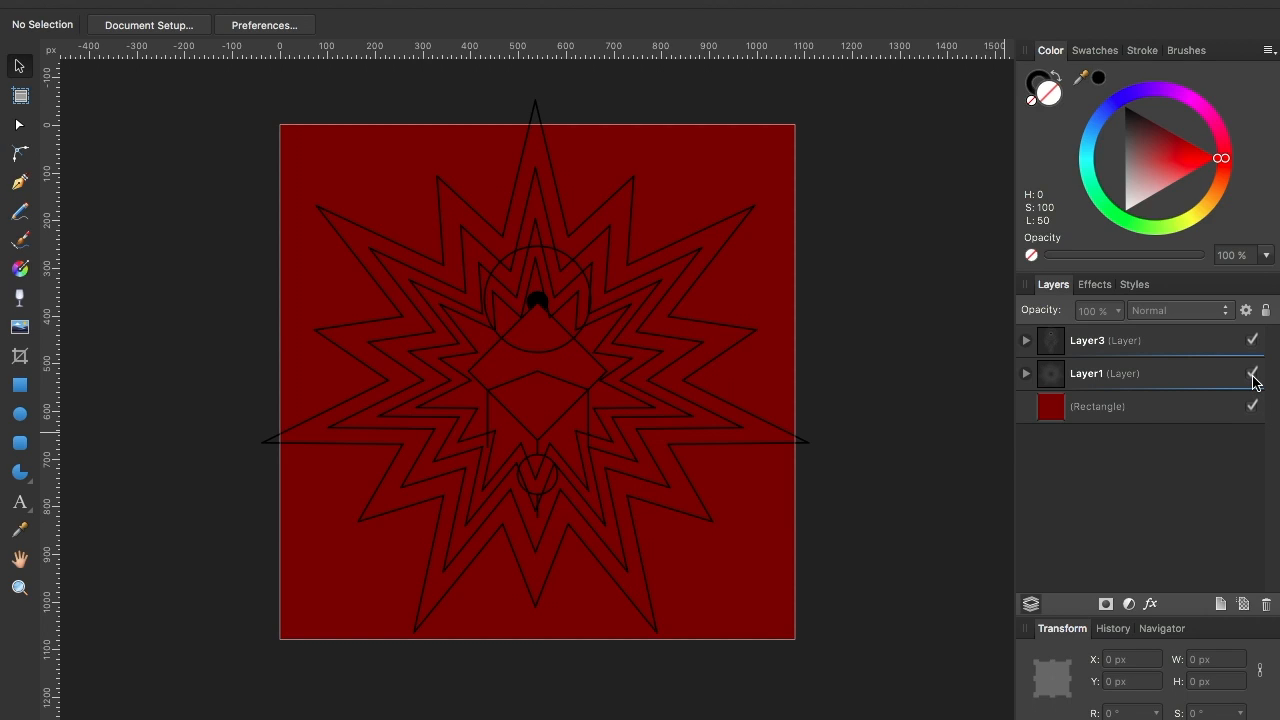
click(1252, 374)
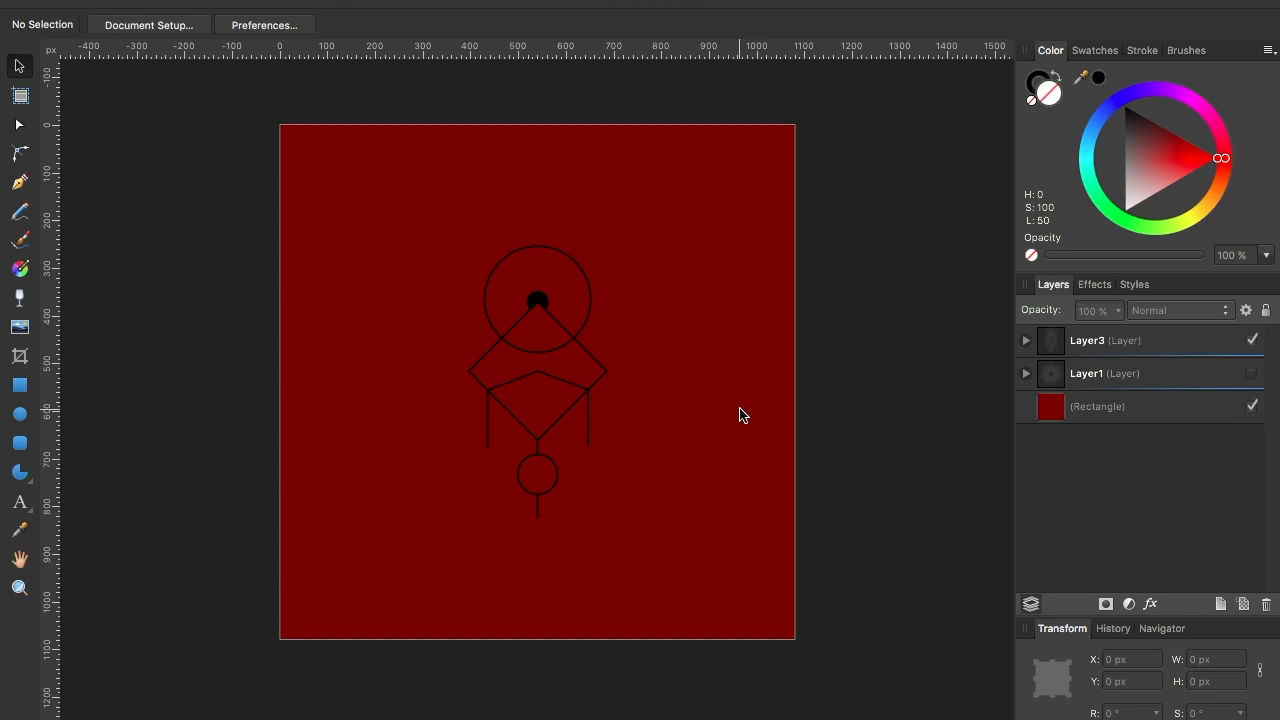
Add a new layer above Layer1 and draw a rectangle about 382 × 681 px around the line figure.
click(1166, 386)
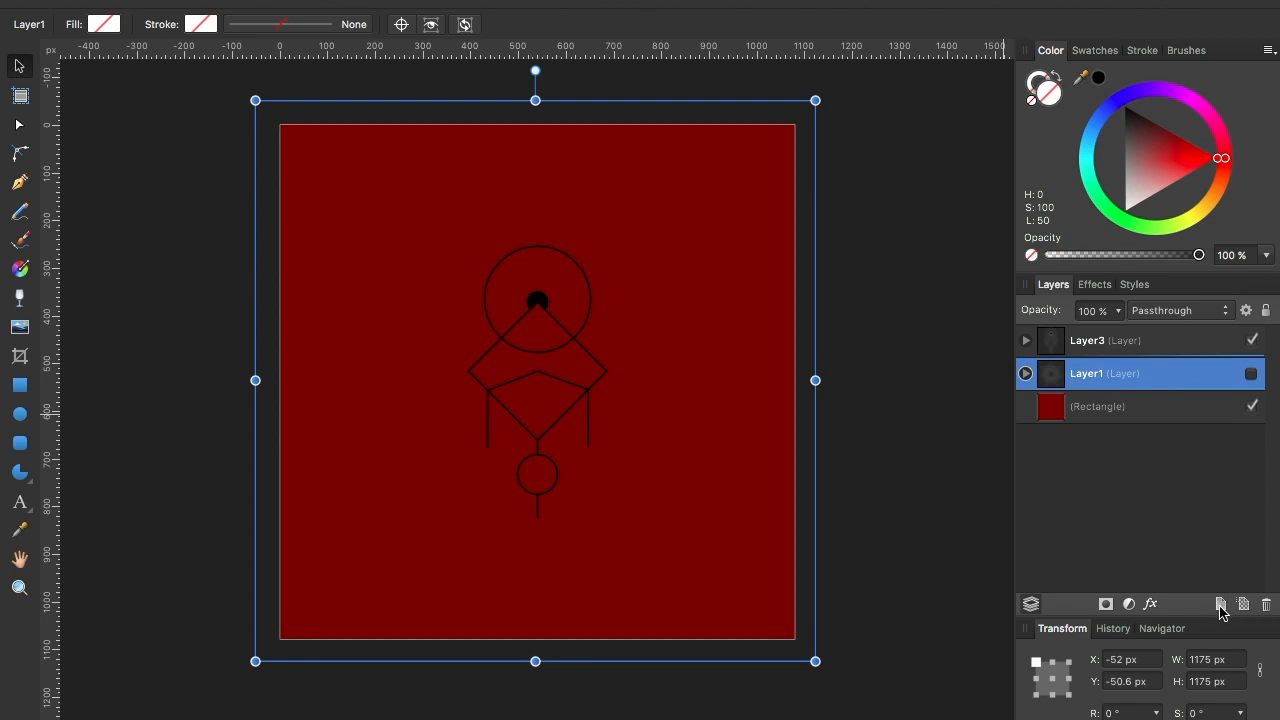
click(1221, 605)
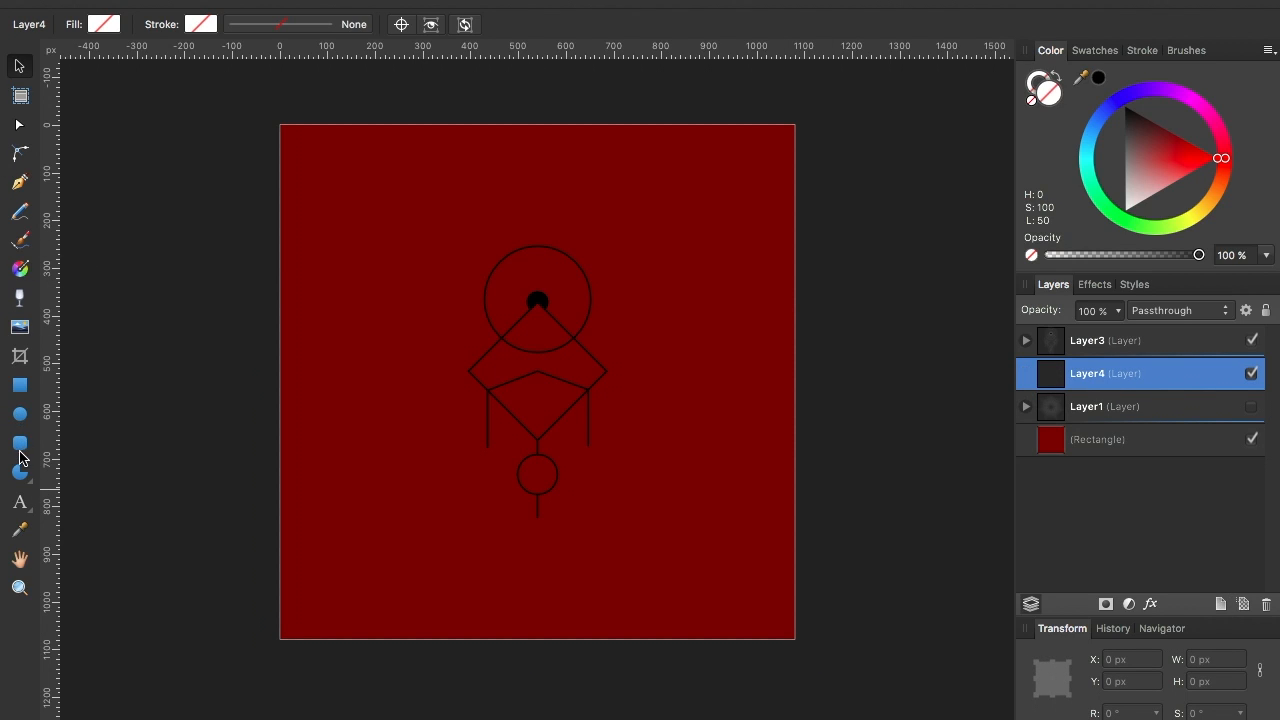
click(19, 388)
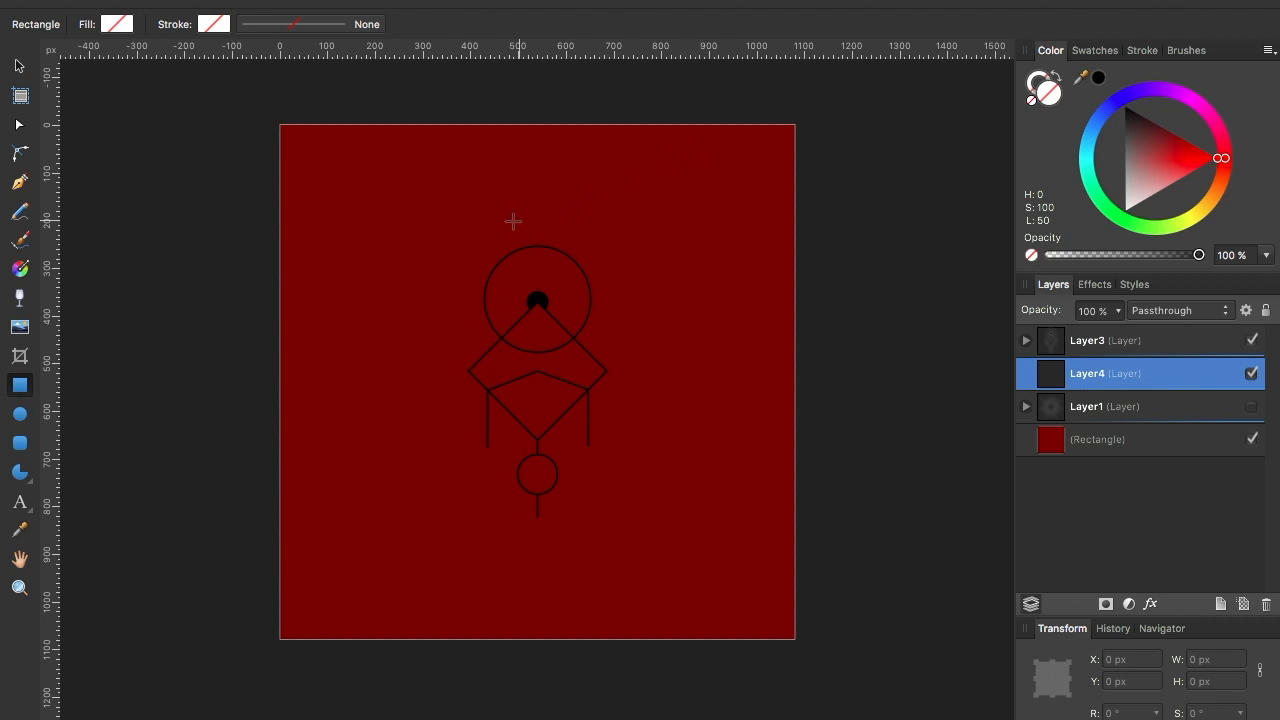
drag(445, 216, 626, 540)
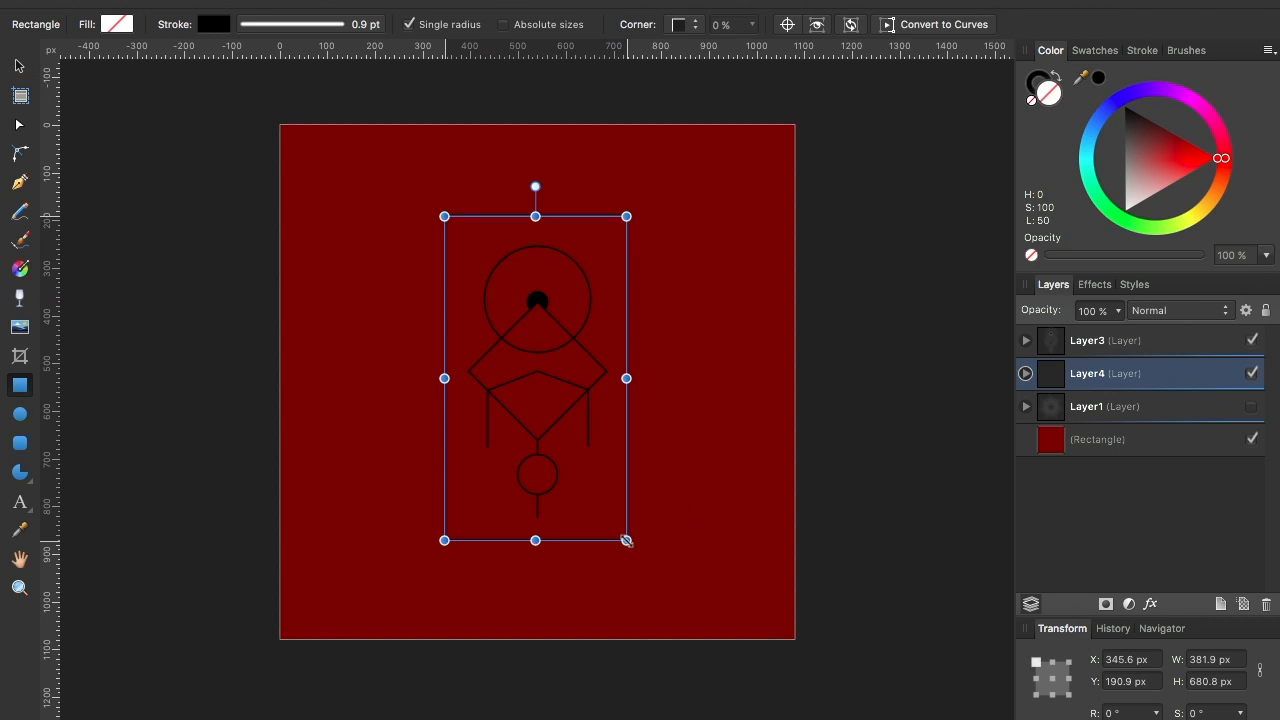
Fill the new rectangle with bright red and make Layer1 visible.
click(125, 30)
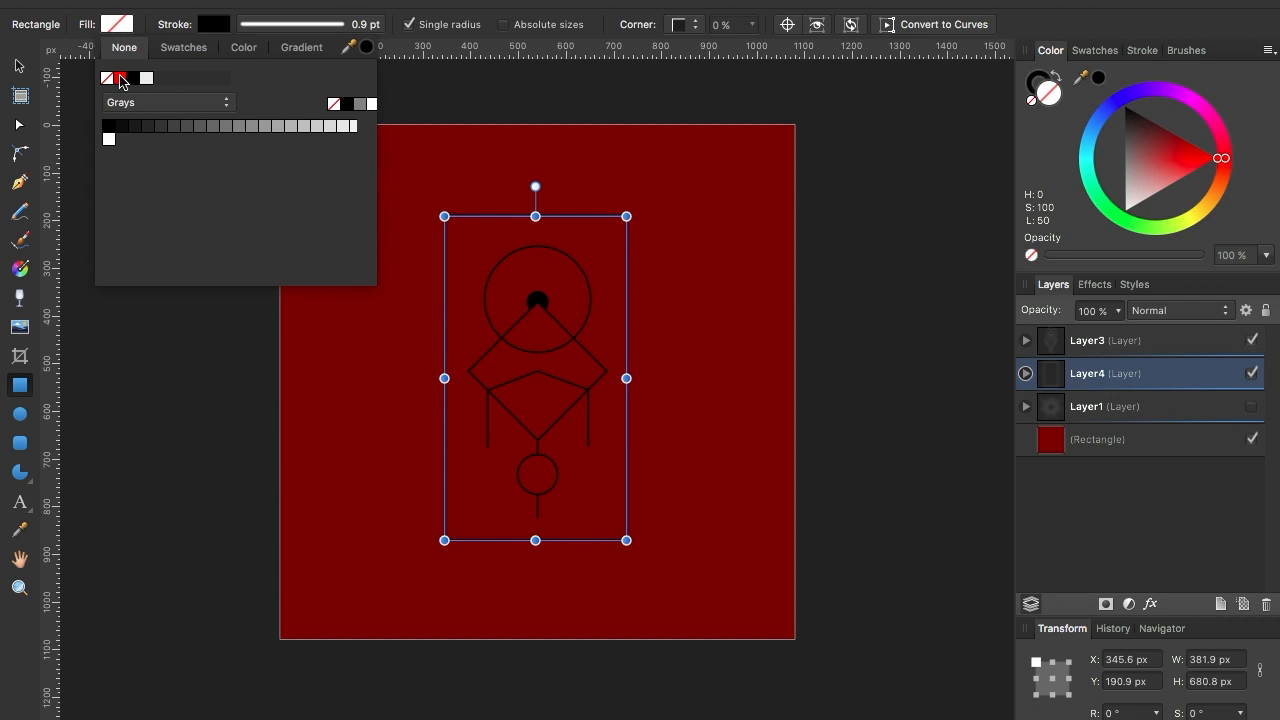
click(120, 78)
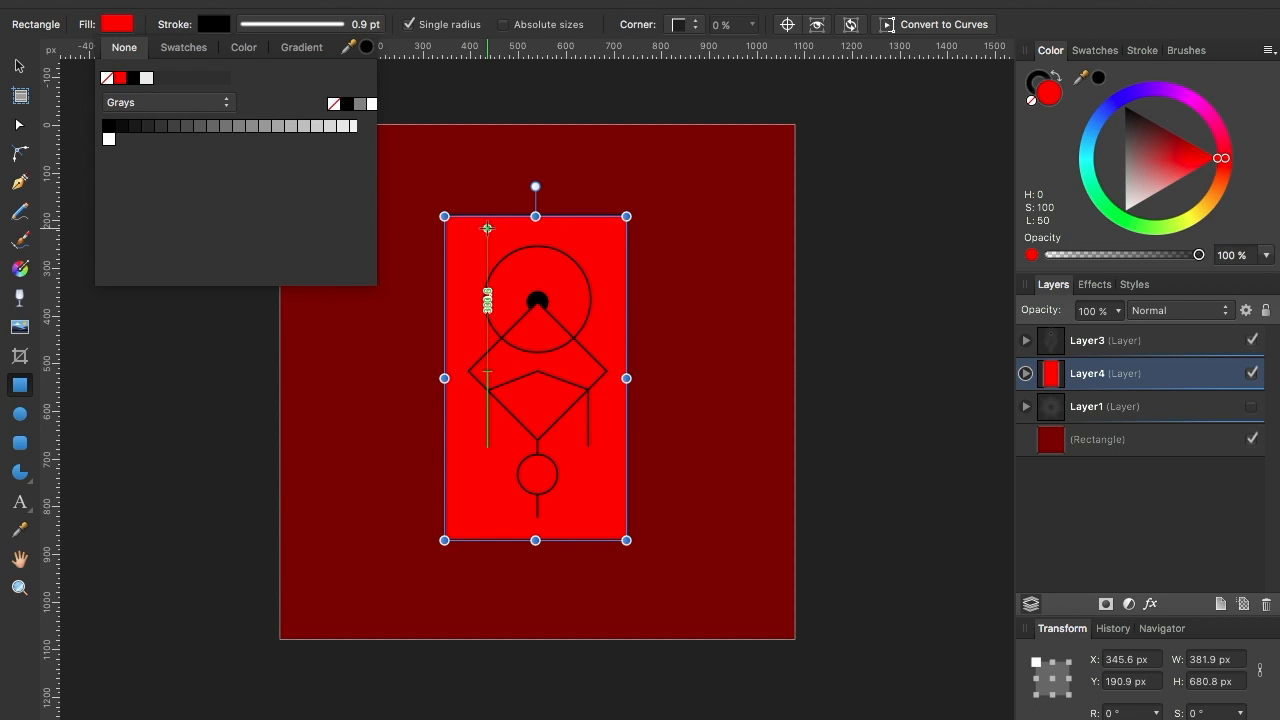
click(1252, 407)
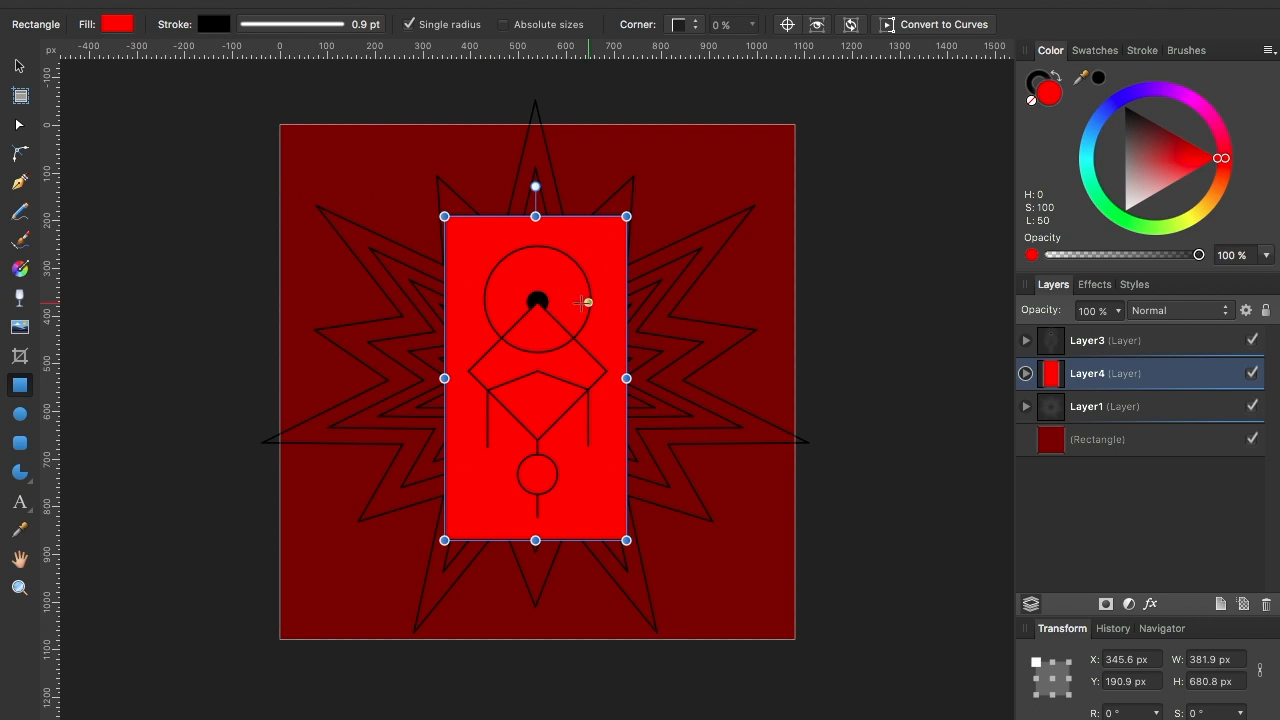
Remove the stroke from the bright red rectangle and deselect it.
click(215, 27)
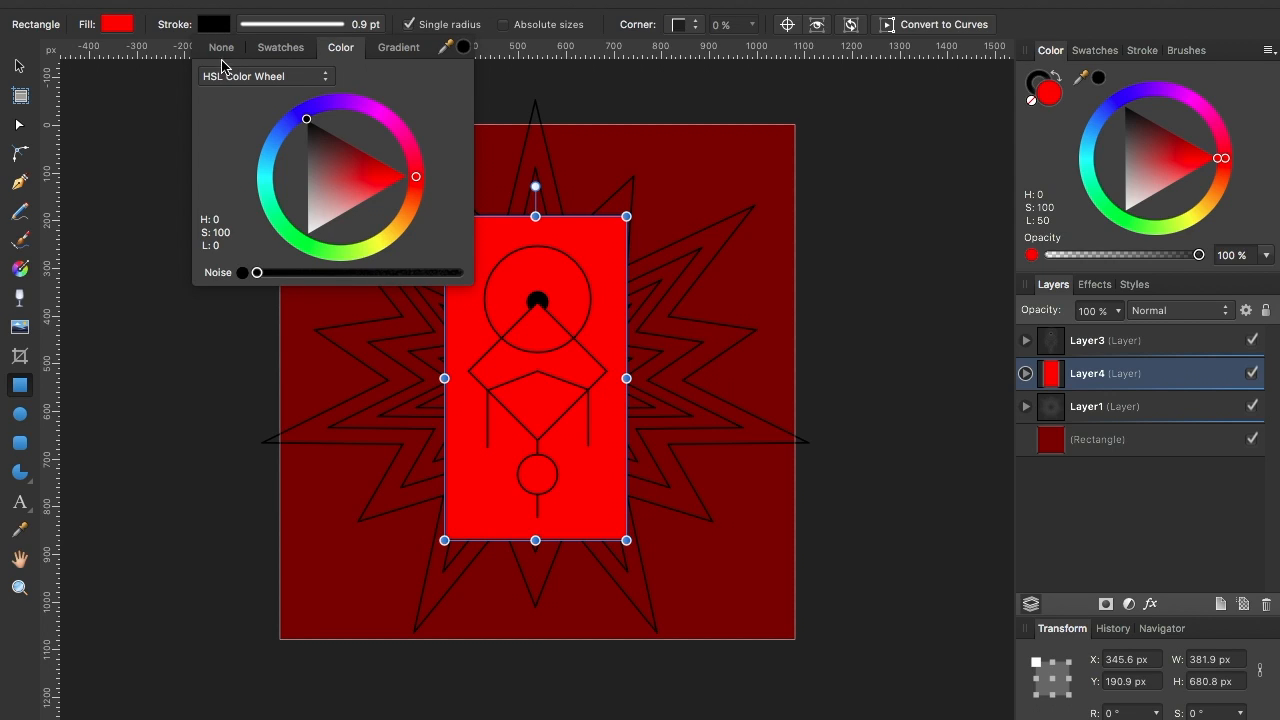
click(222, 50)
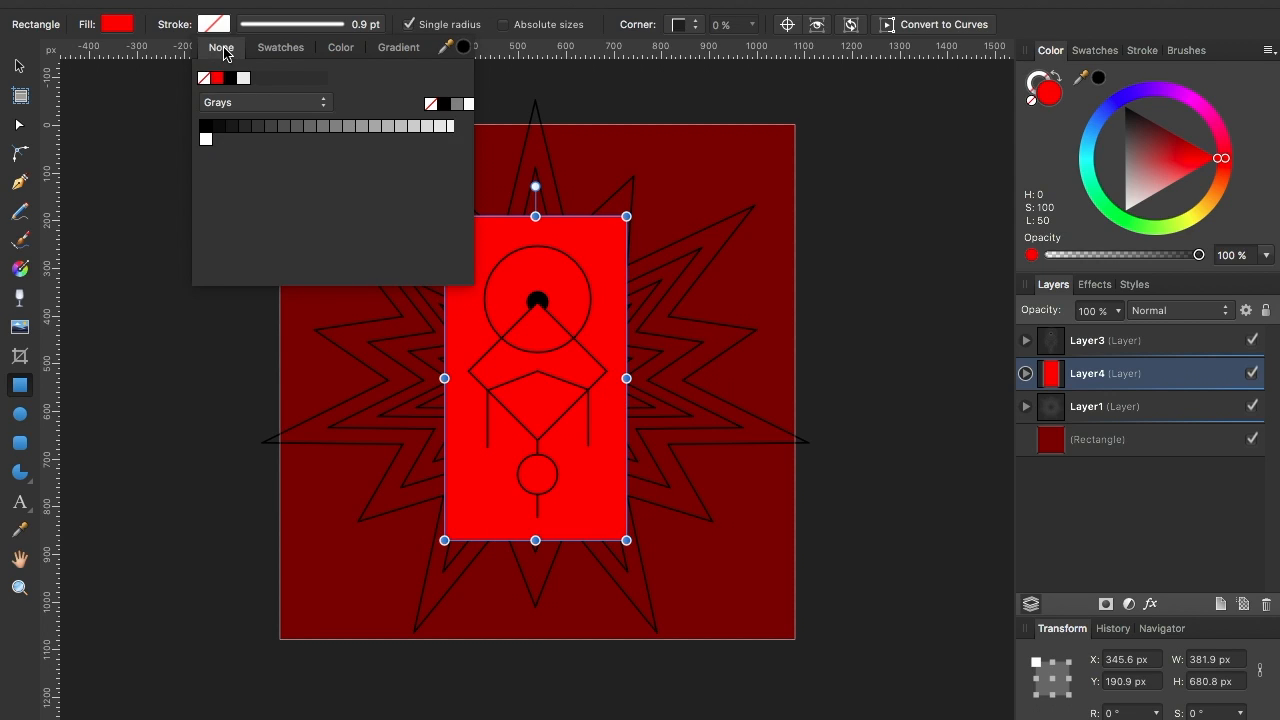
click(918, 337)
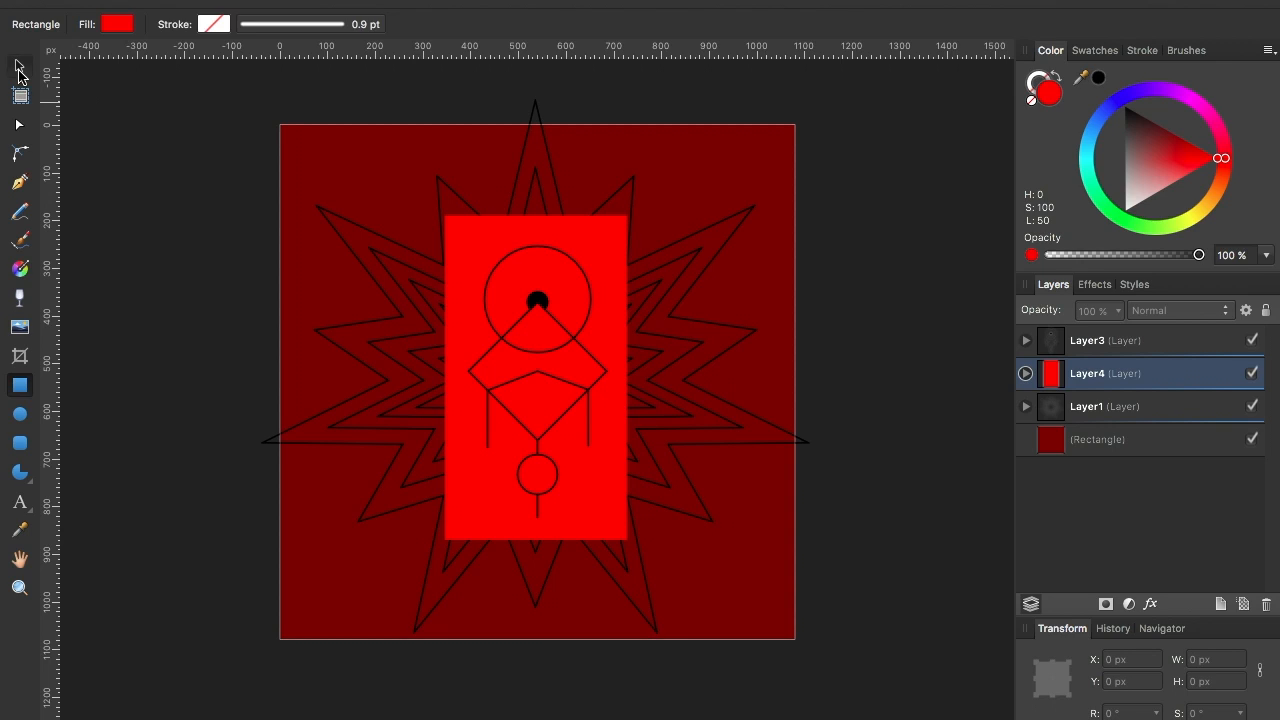
Move the bright red rectangle to about X 344.6 px, Y 199.6 px, vertically centred on the artboard, and deselect it.
click(18, 67)
click(607, 285)
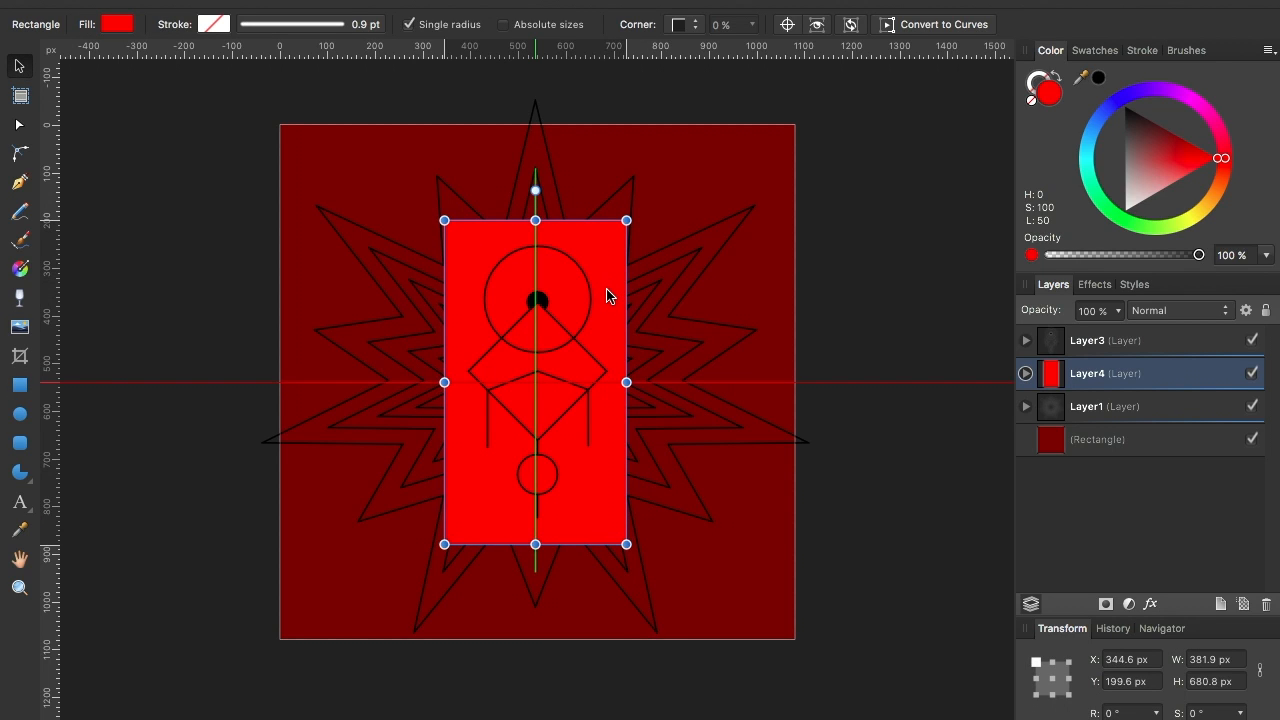
click(892, 426)
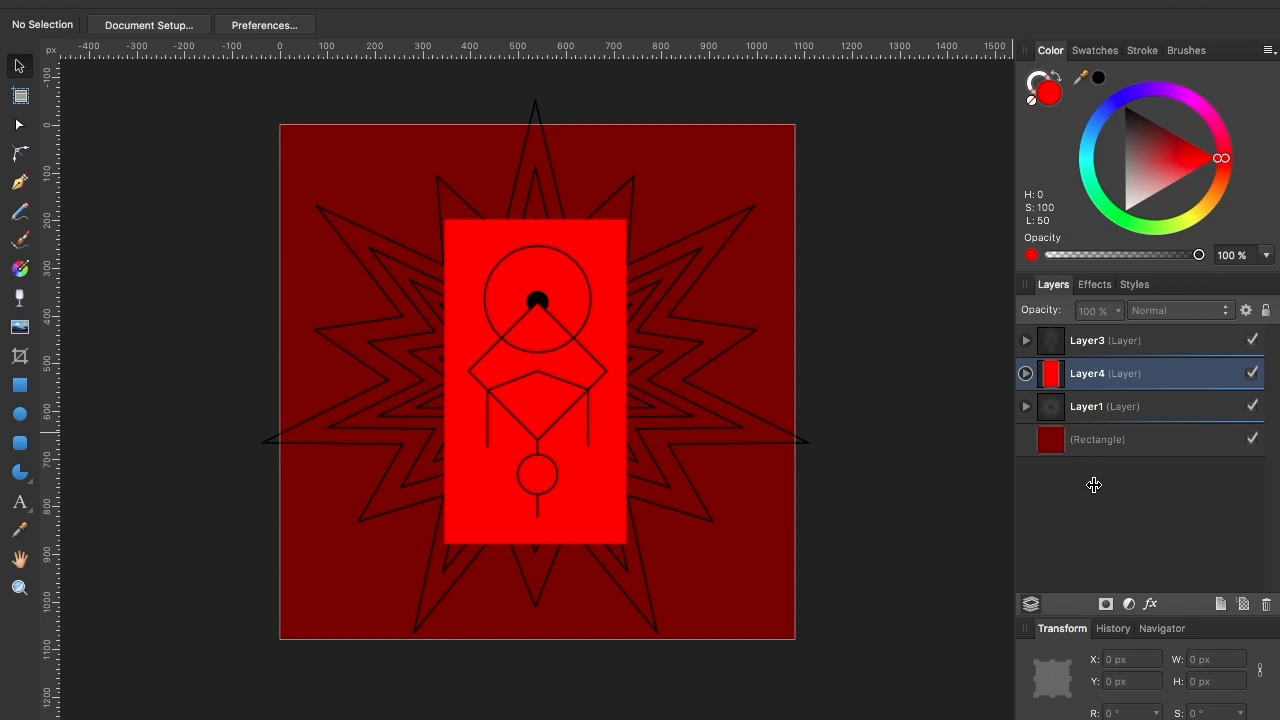
Add a mask layer to Layer4 and place Layer1 on it so the star outlines mask the red rectangle.
click(1106, 604)
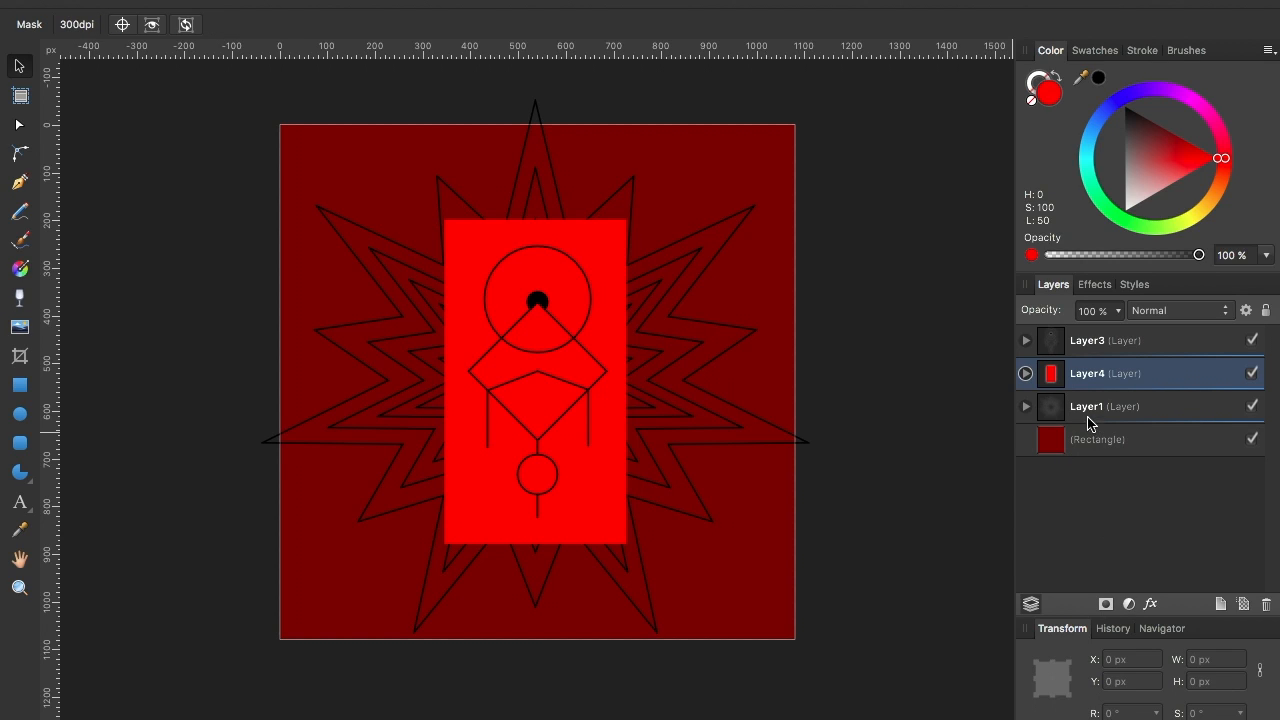
click(1027, 374)
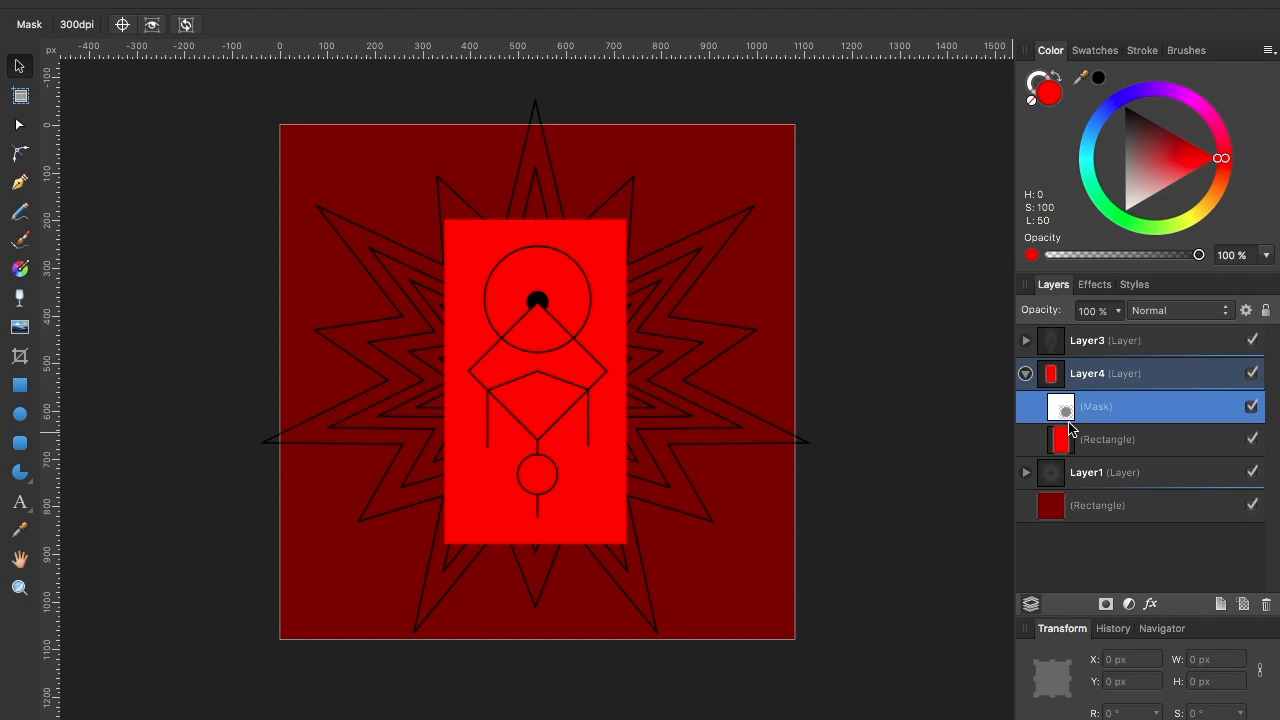
drag(1054, 481, 1062, 412)
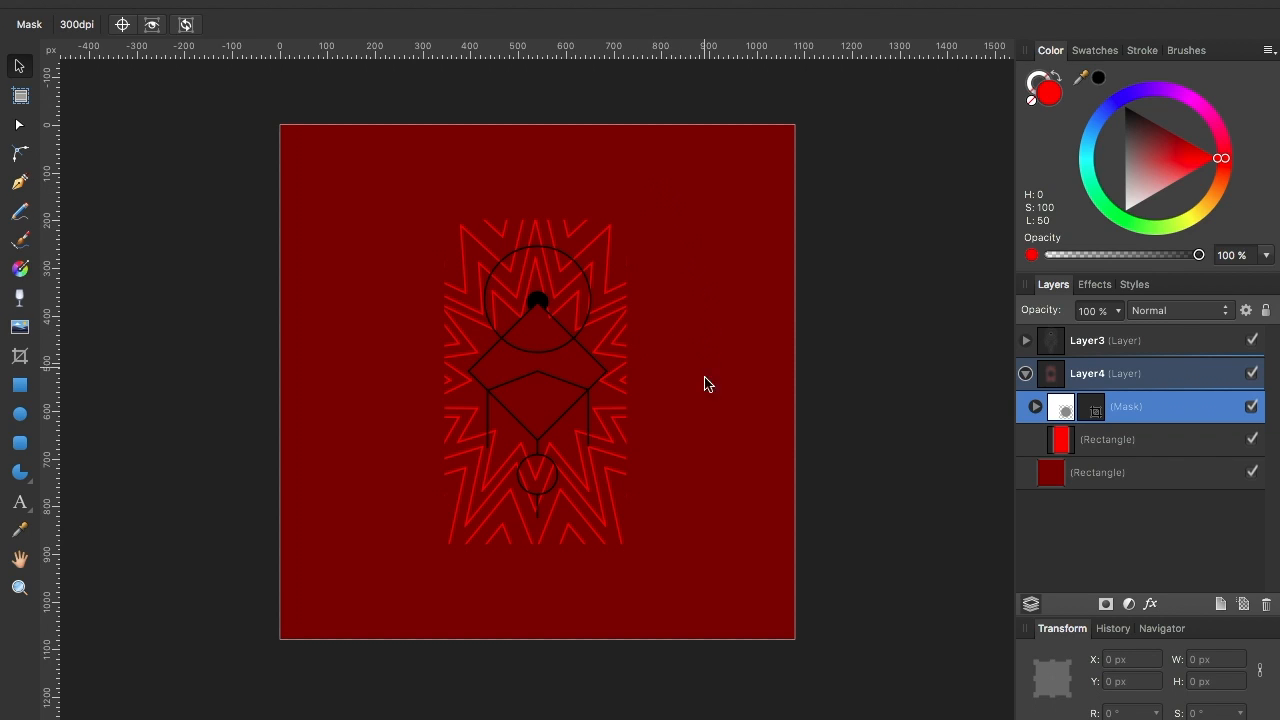
click(562, 574)
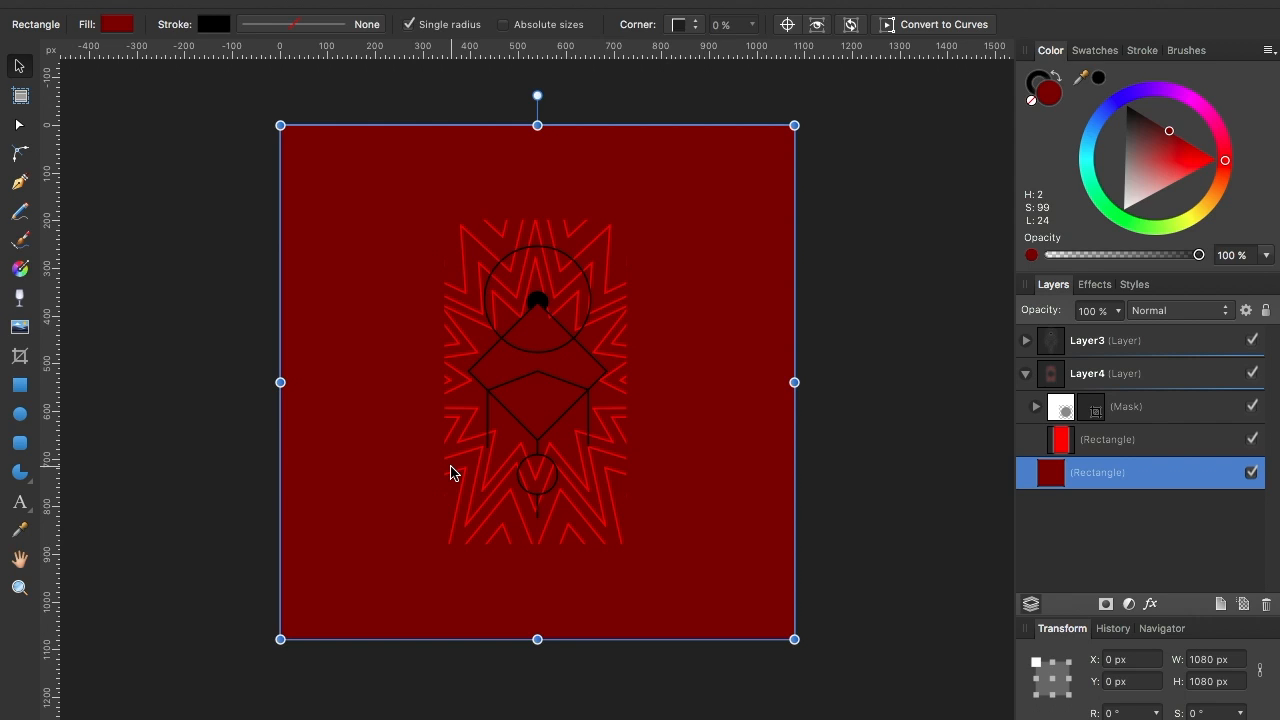
Undo the Layer1 masking and the added mask layer, and collapse Layer4.
key(super+z)
key(super+z)
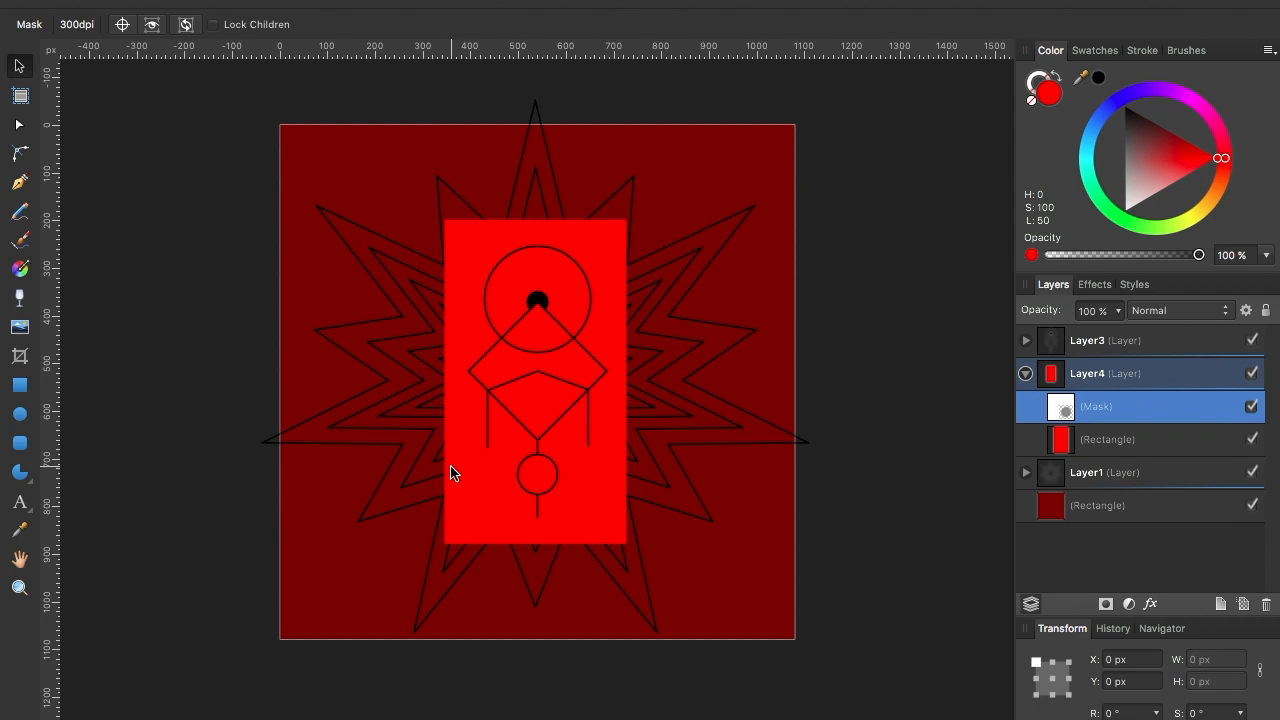
key(super+z)
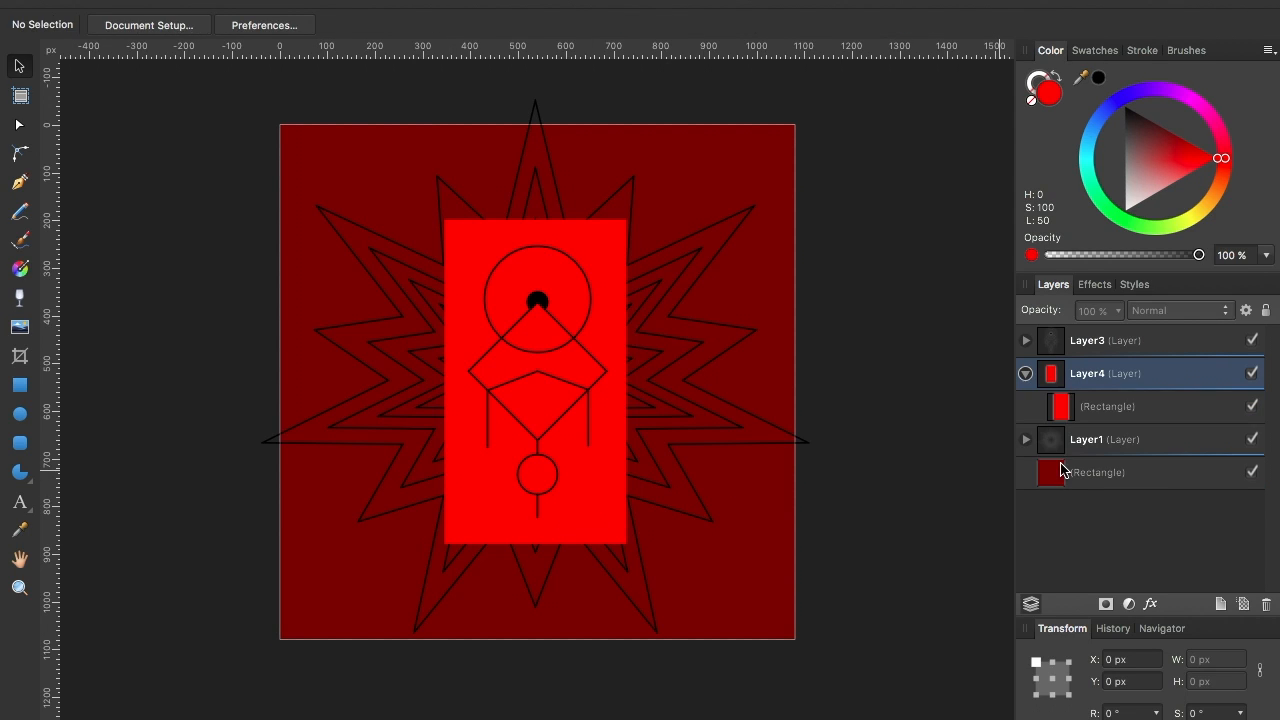
click(1026, 373)
Try masking Layer4 with Layer1 and, in reverse, Layer1 with Layer4, undoing each attempt.
drag(1049, 418, 1060, 380)
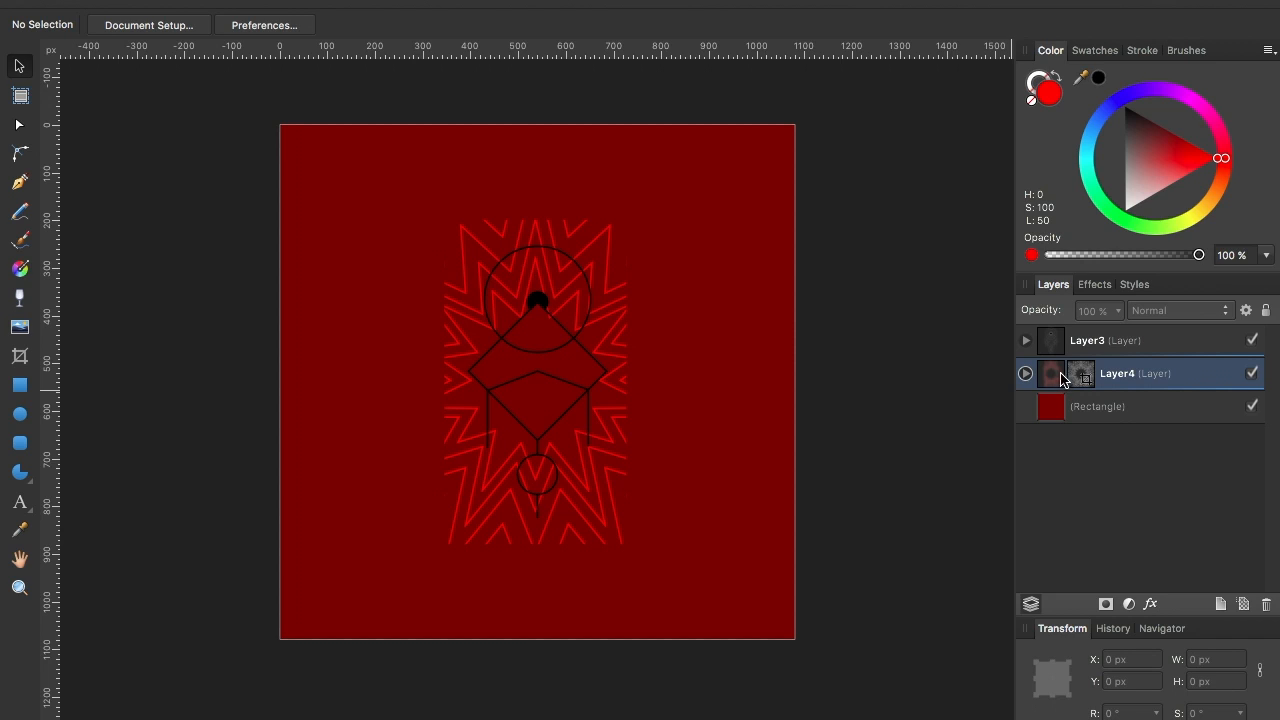
key(super+z)
drag(1057, 378, 1064, 409)
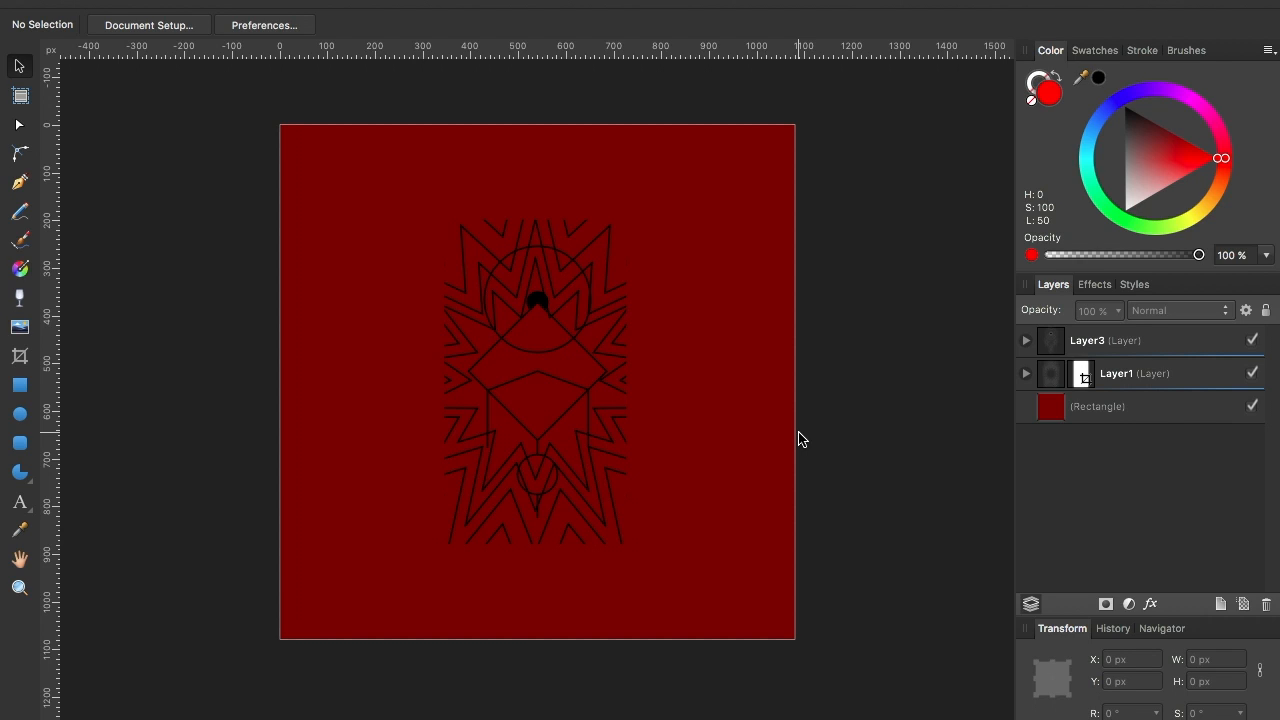
key(super+z)
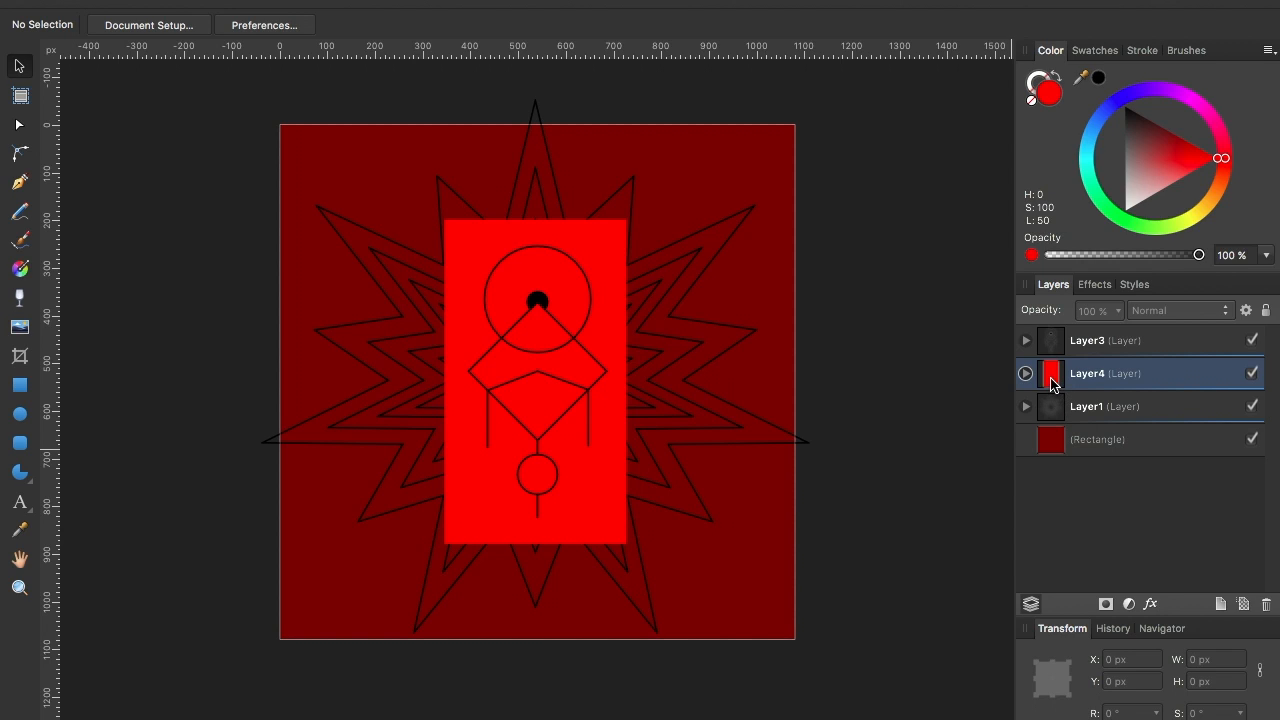
Move Layer4 below Layer1 in the layer stack and briefly check its contents.
drag(1050, 374, 1048, 420)
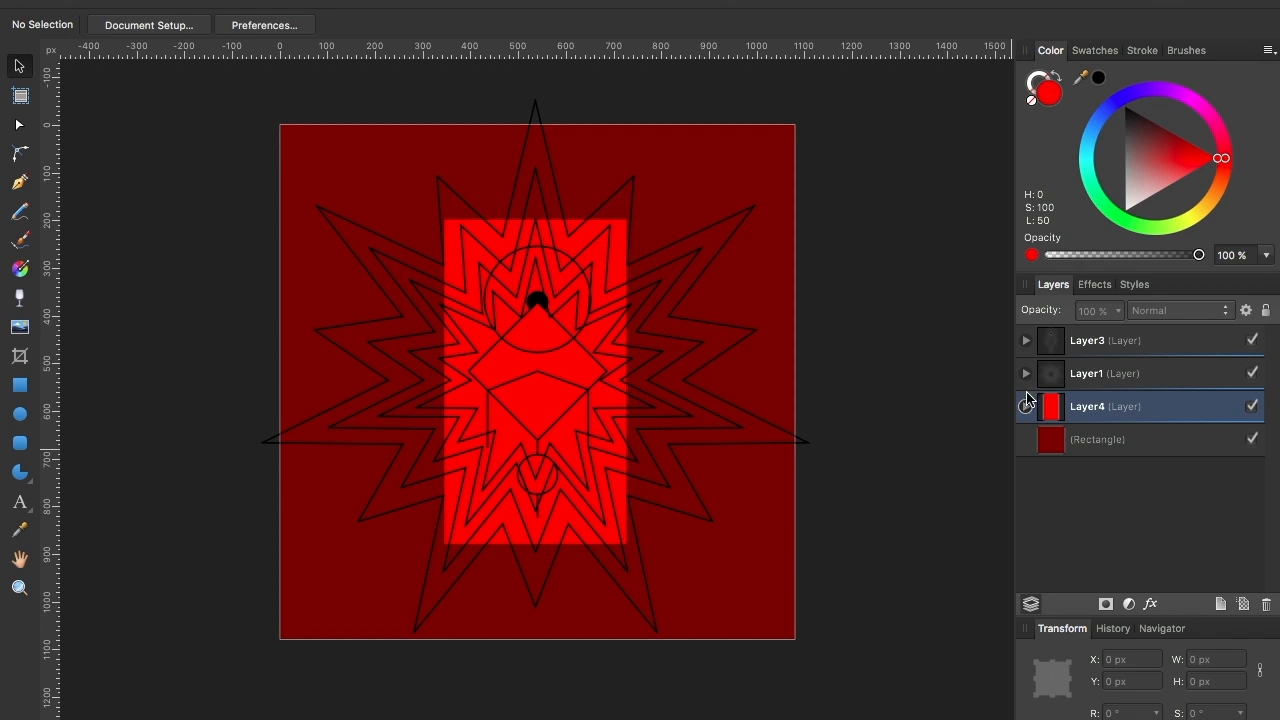
click(1025, 406)
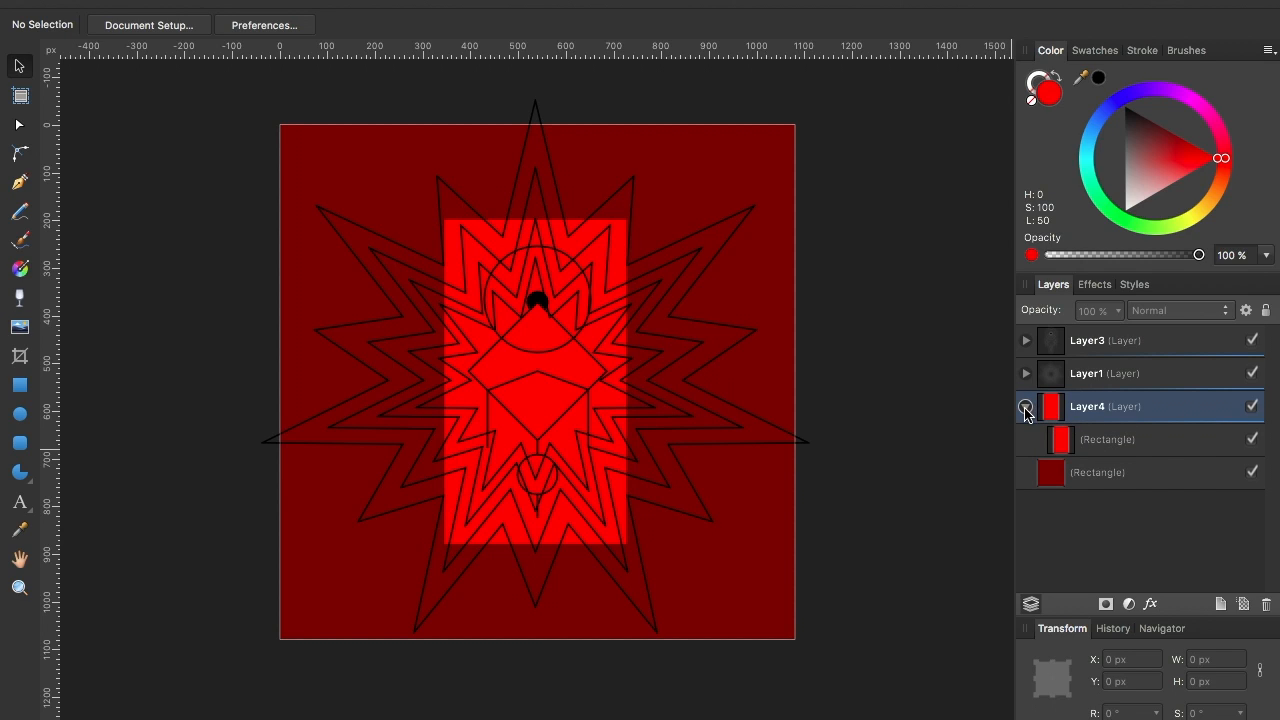
click(1025, 406)
Nest Layer4 inside Layer1, expand Layer1, and select its uppermost double star.
drag(1136, 410, 1134, 394)
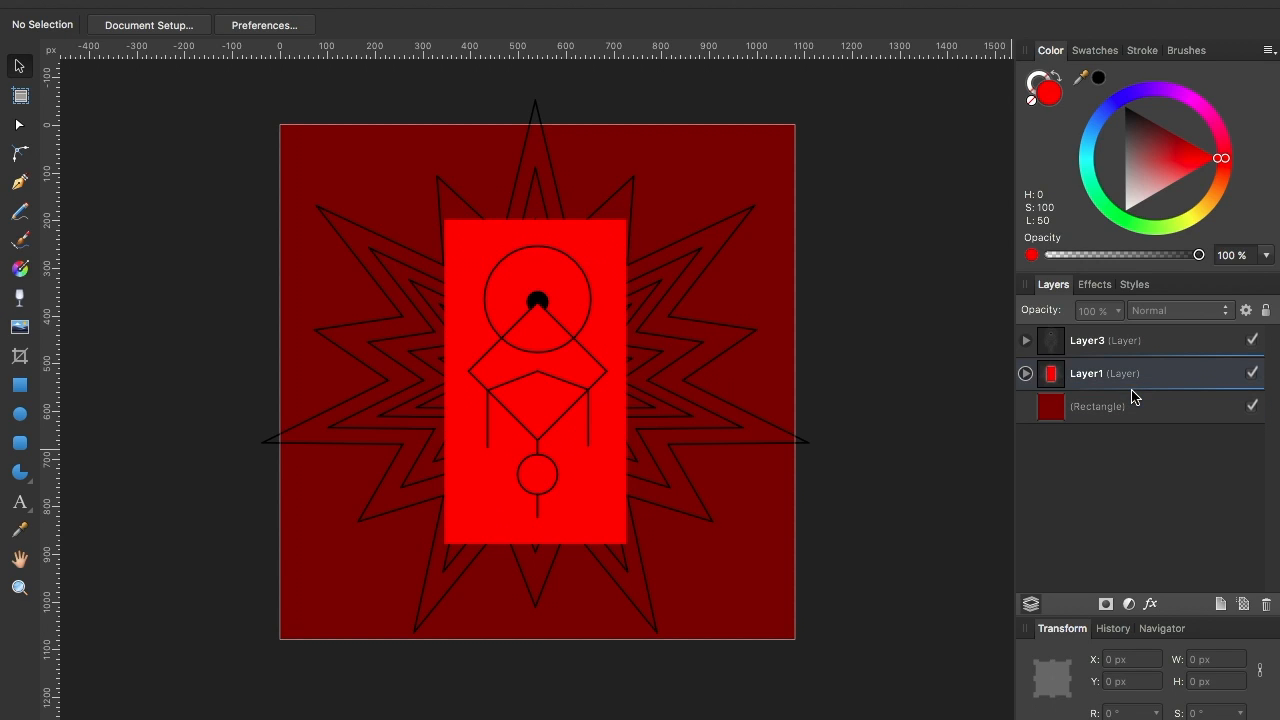
click(1025, 377)
click(1143, 447)
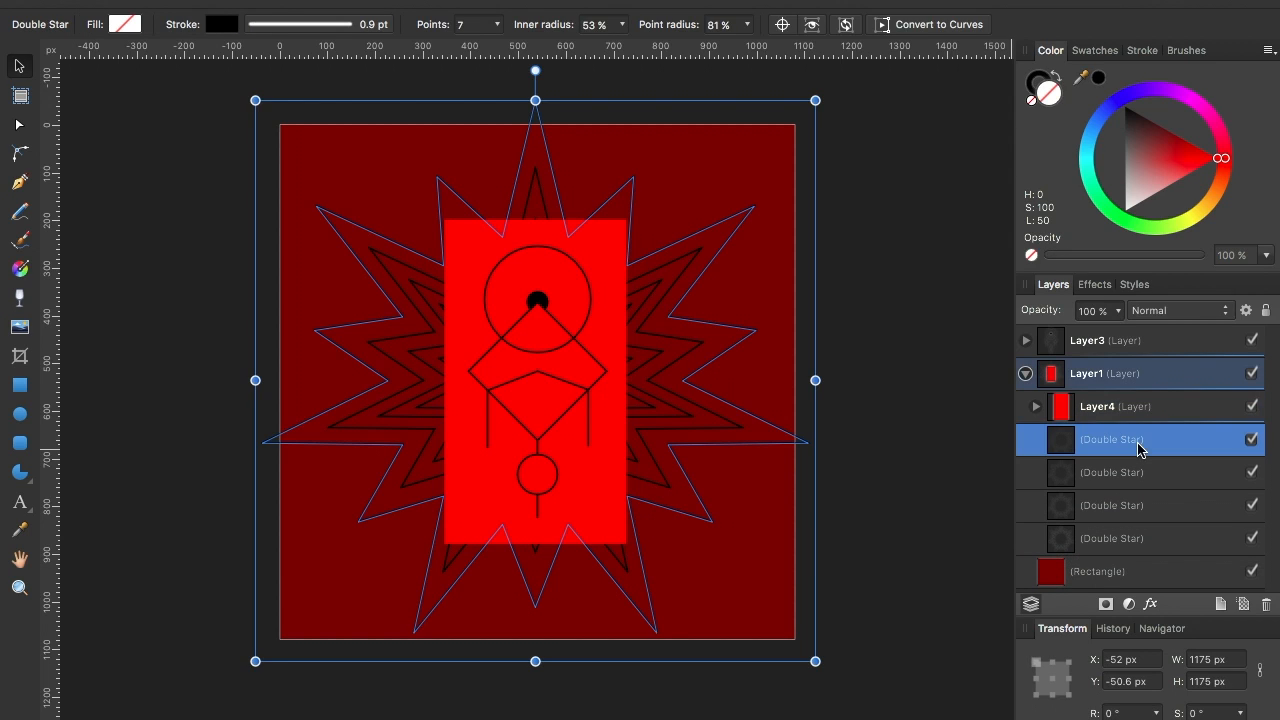
Add a new empty layer directly above Layer1.
click(1145, 412)
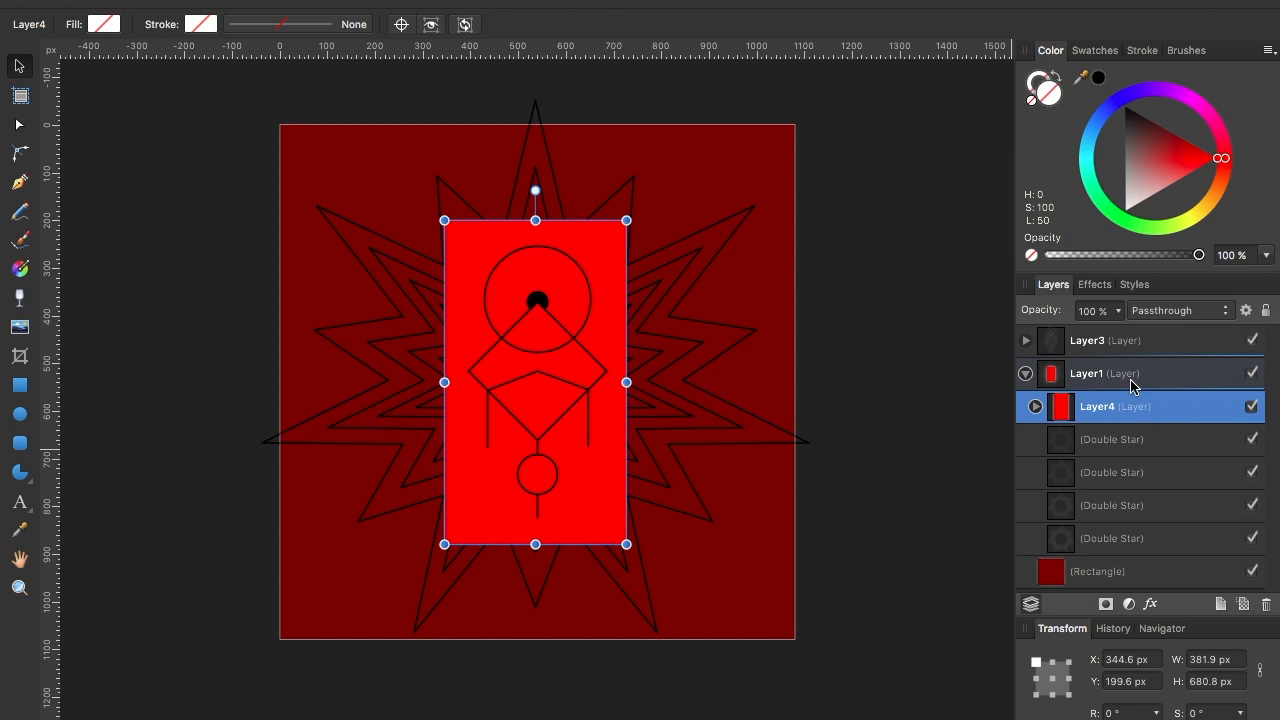
click(1133, 381)
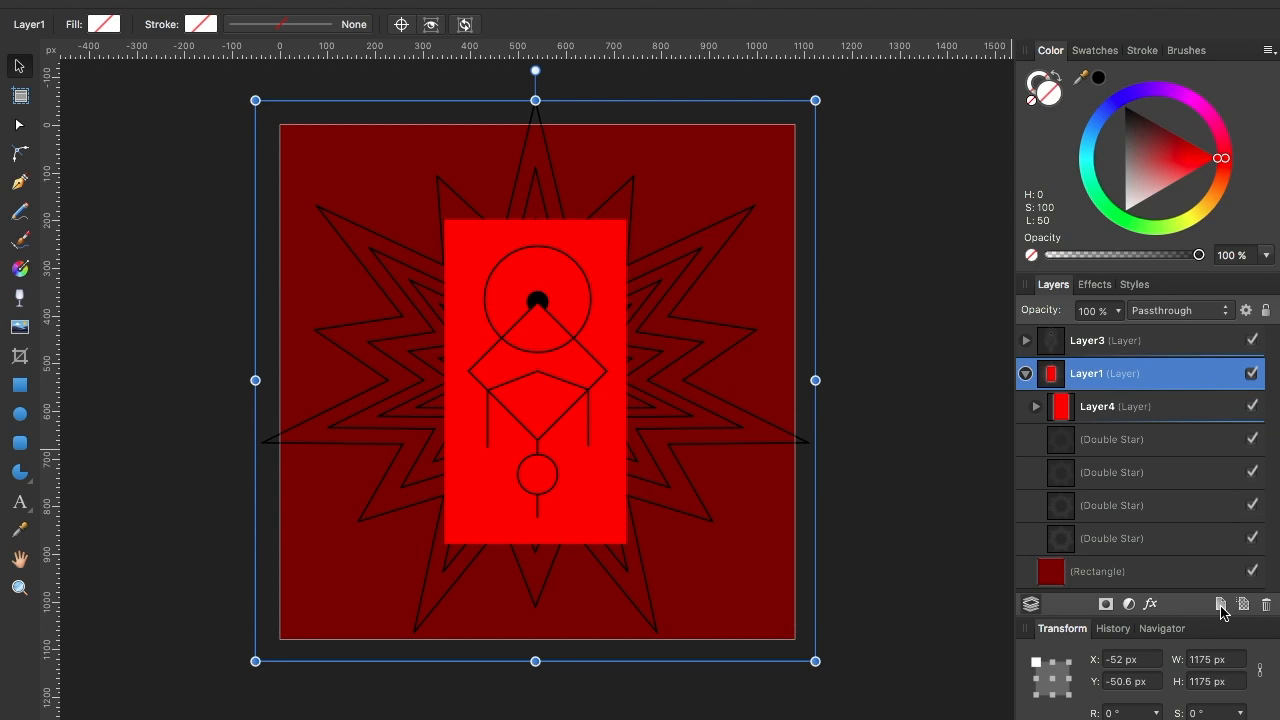
click(1220, 605)
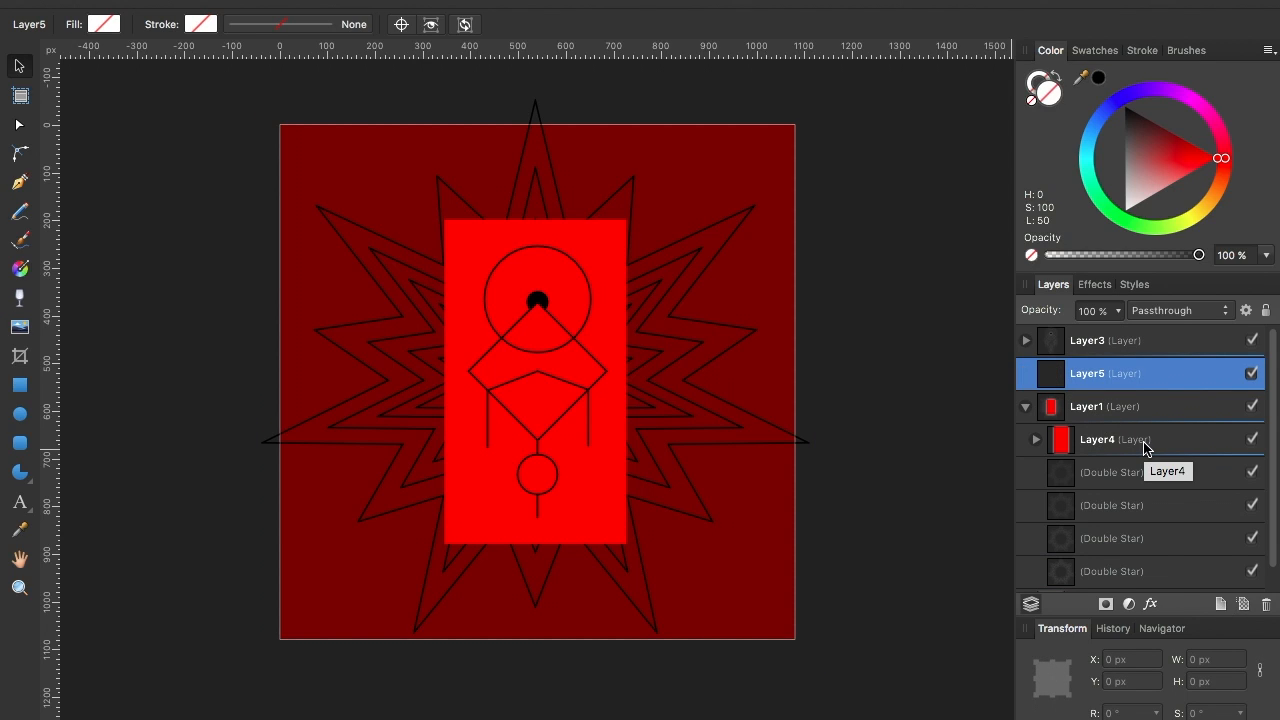
Set the blend mode of the nested Layer4 to Normal.
click(1144, 446)
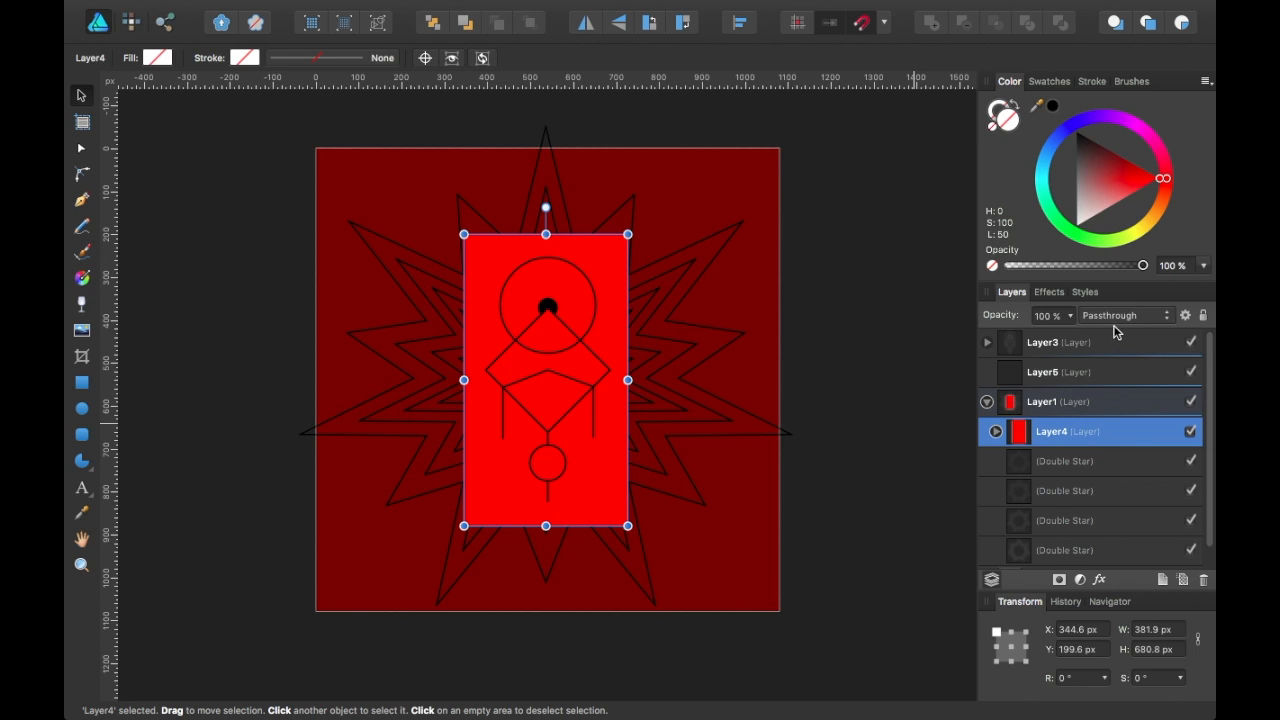
click(1144, 317)
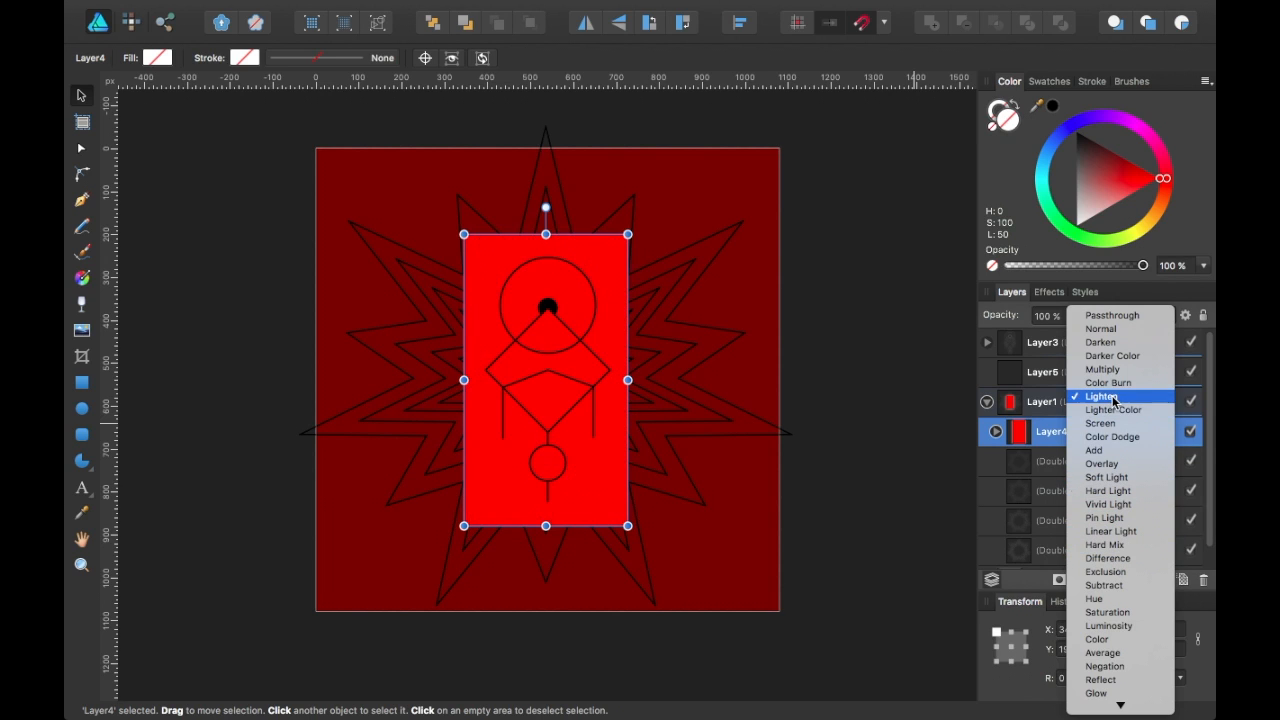
click(1114, 330)
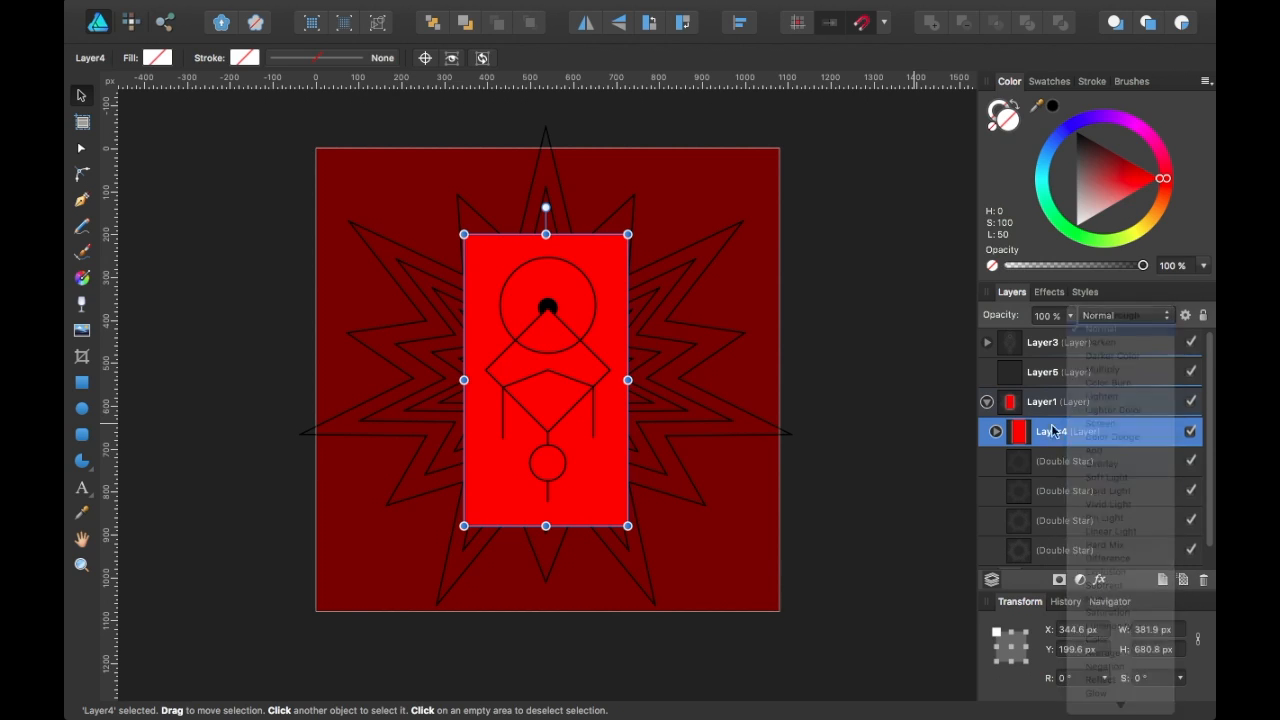
Nest Layer4 inside the empty Layer5 instead of Layer1, and collapse Layer1.
click(987, 401)
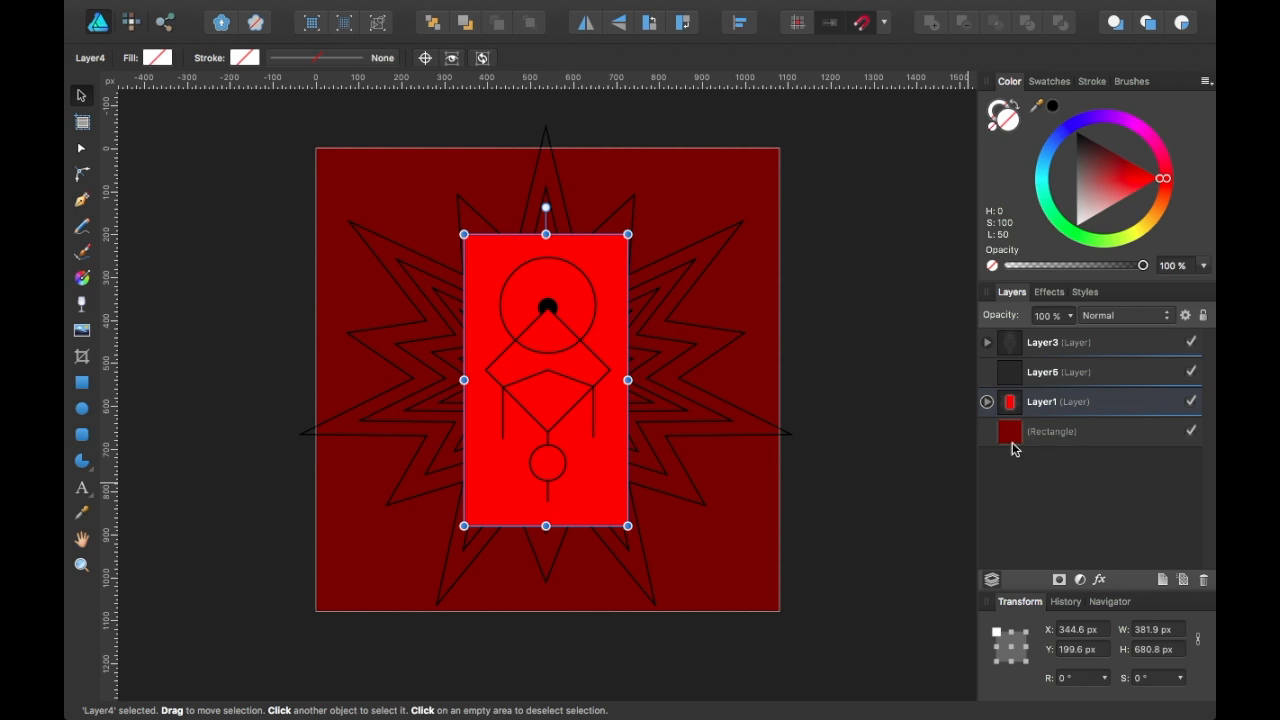
click(986, 401)
drag(1078, 425, 1080, 390)
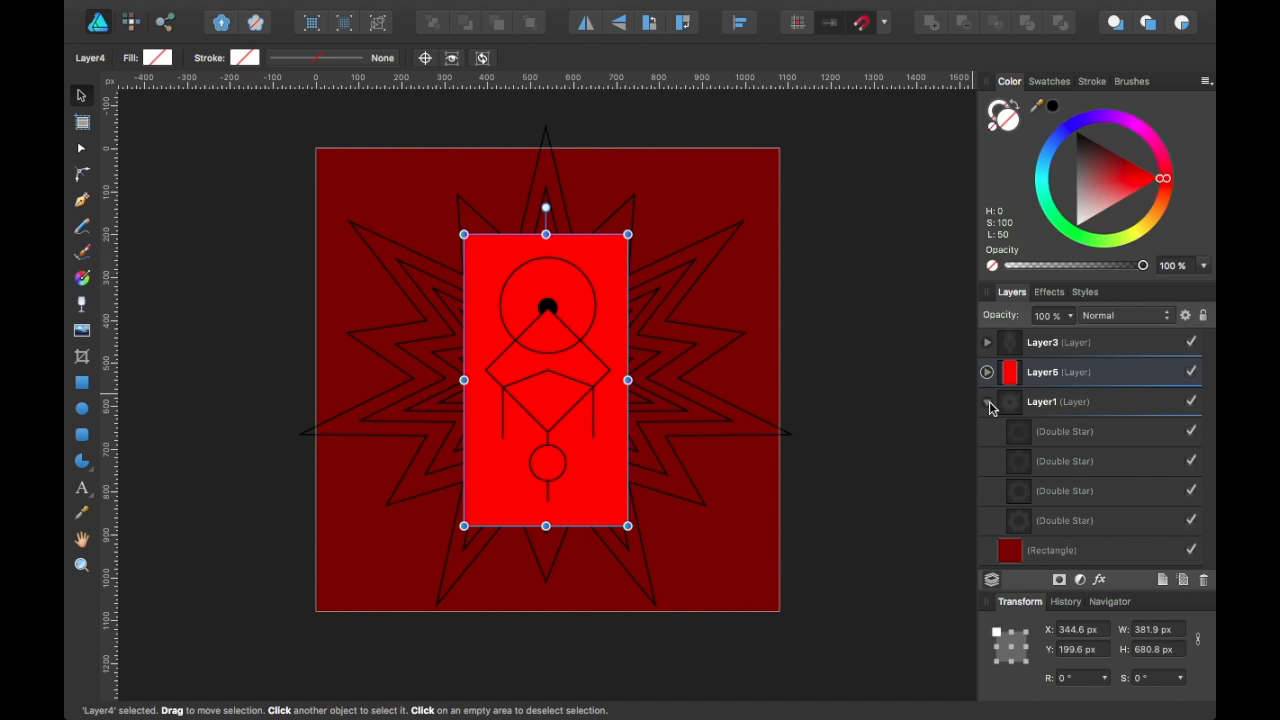
click(988, 402)
Set Layer5's blend mode to Erase and select the dark red background rectangle for comparison.
click(1094, 376)
click(1105, 316)
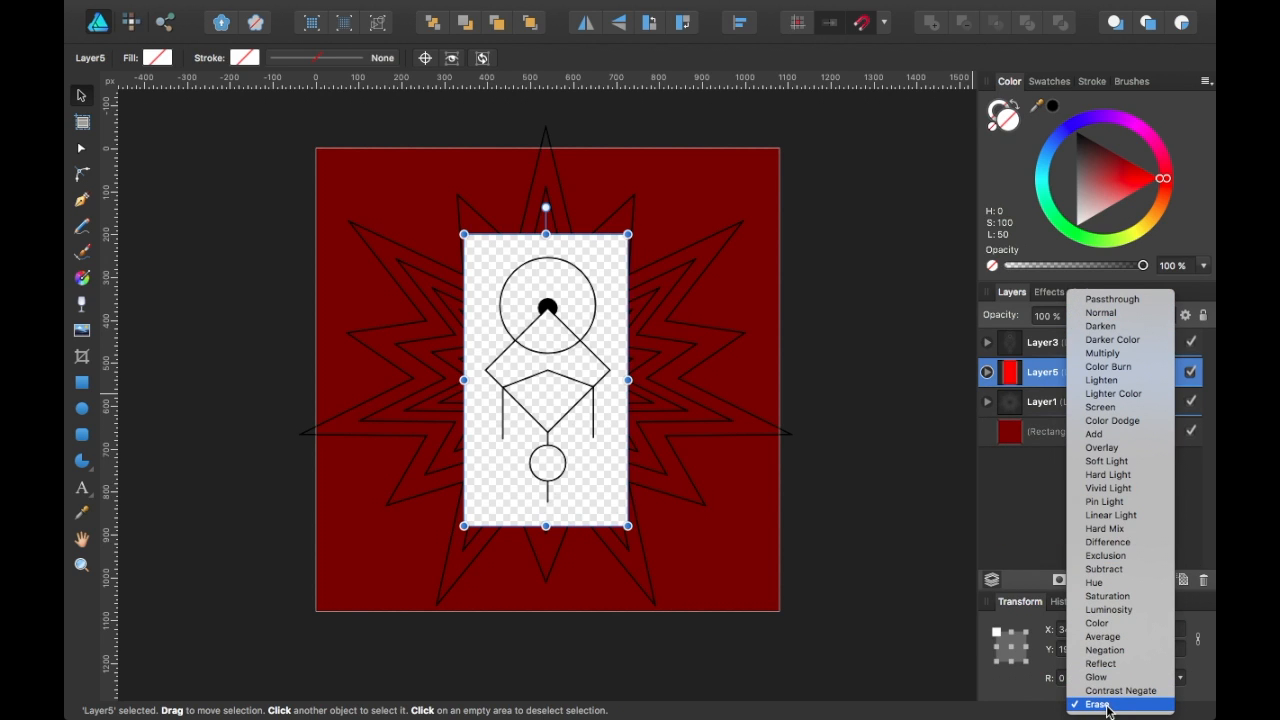
click(1097, 705)
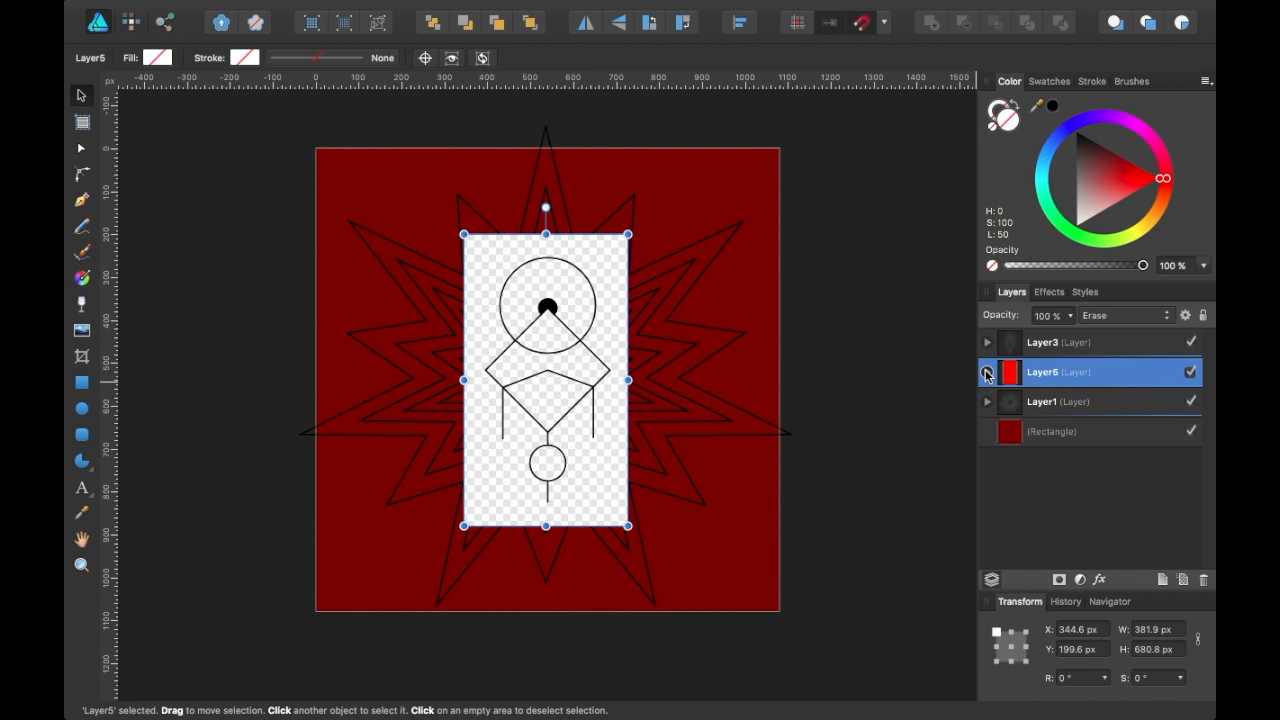
click(1076, 438)
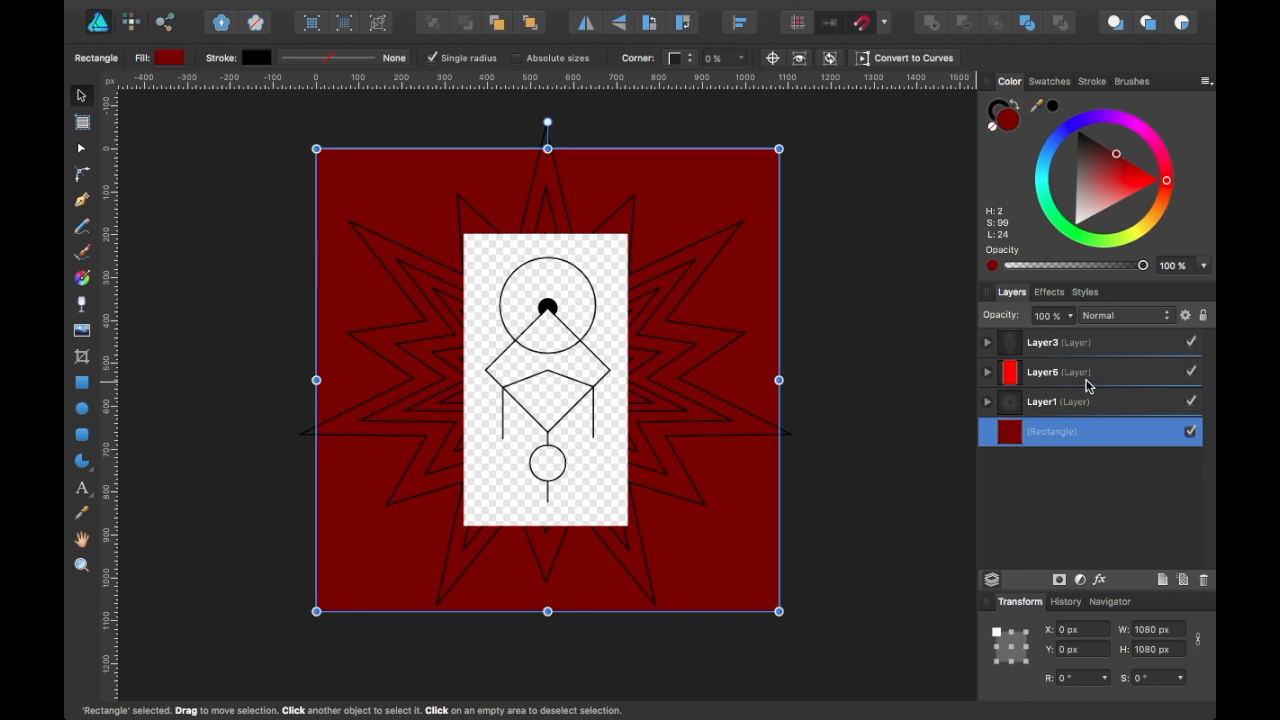
Set Layer5's blend mode back to Normal.
click(1088, 387)
click(1127, 316)
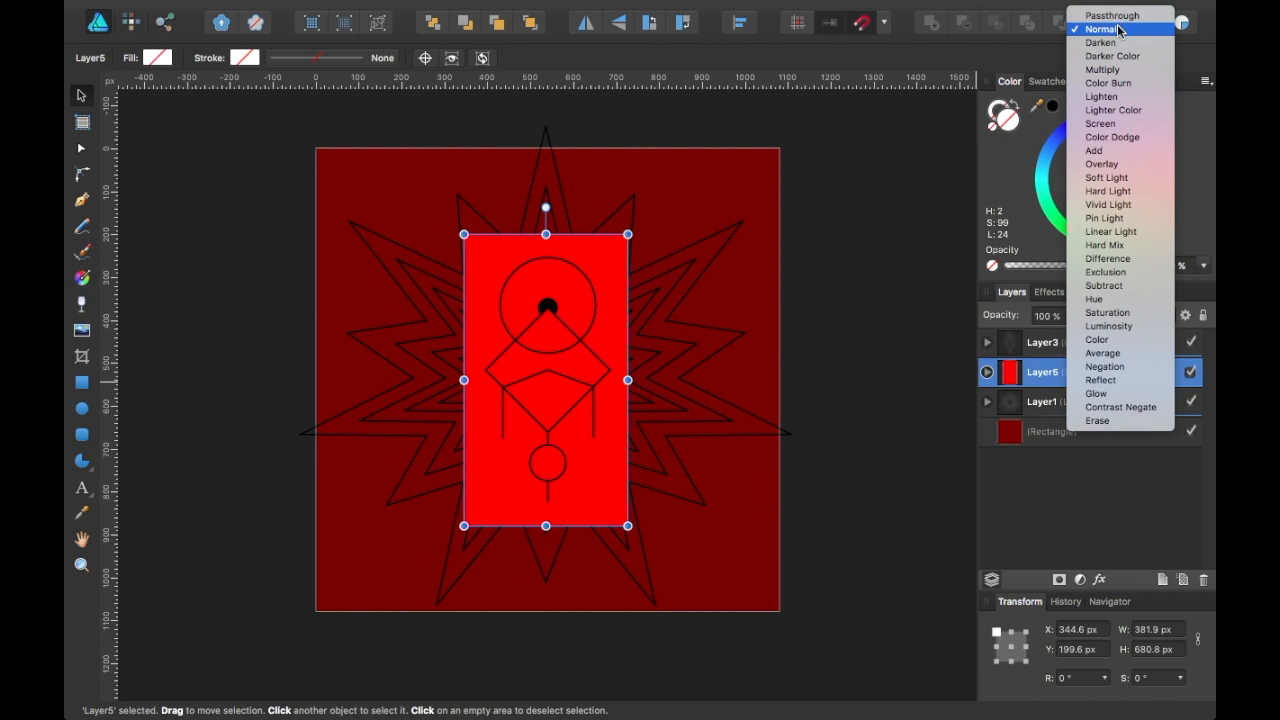
click(1120, 29)
Try the Erase blend mode on the Layer4 nested inside Layer5, and undo the change.
click(987, 372)
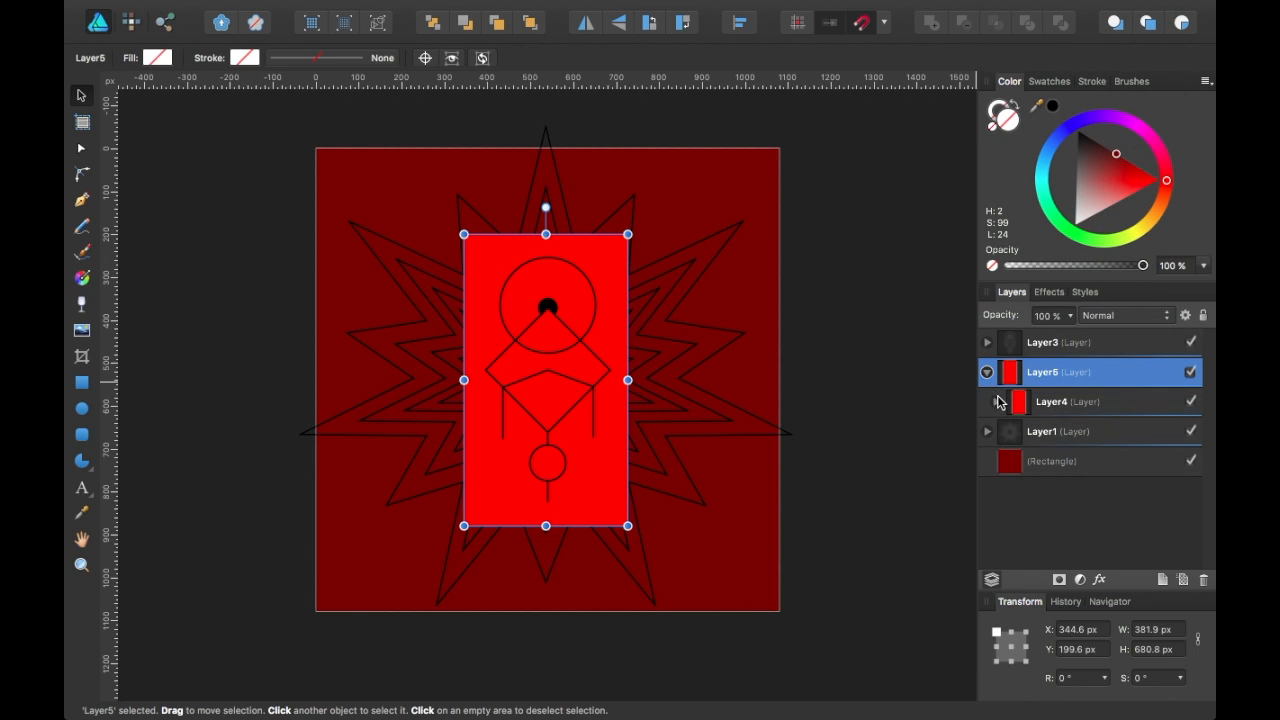
click(1103, 405)
click(1112, 317)
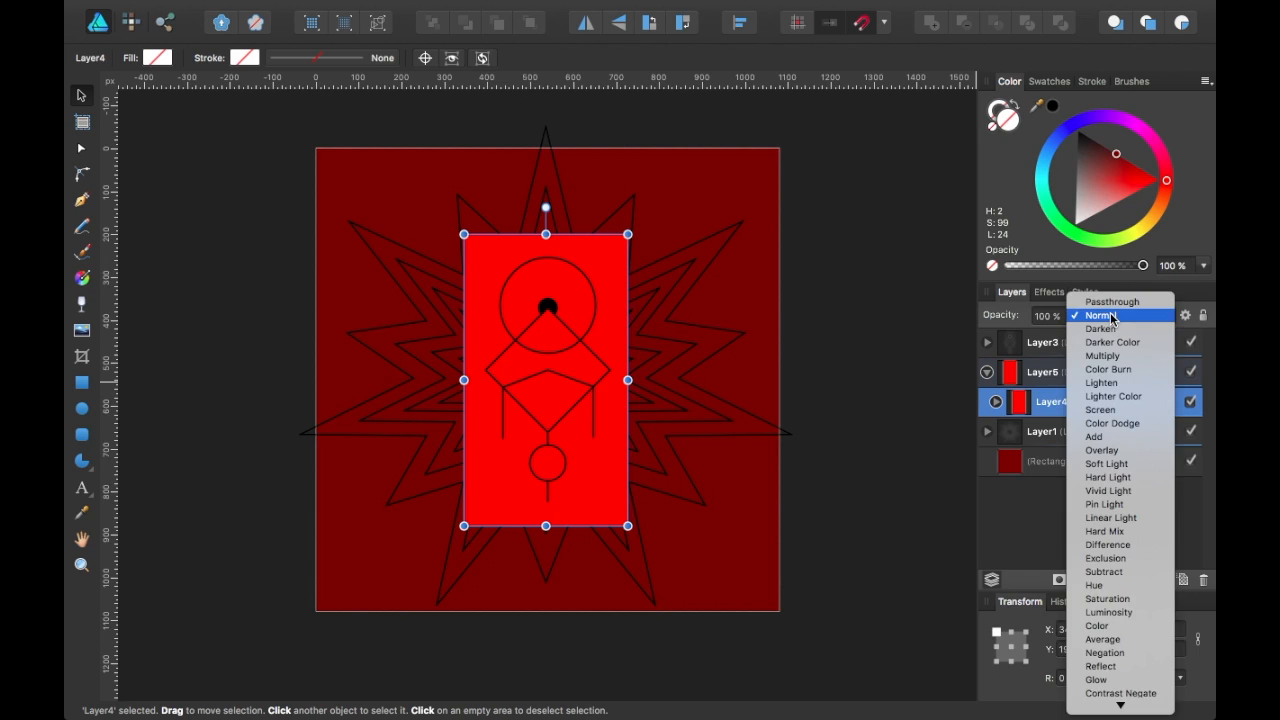
click(1104, 703)
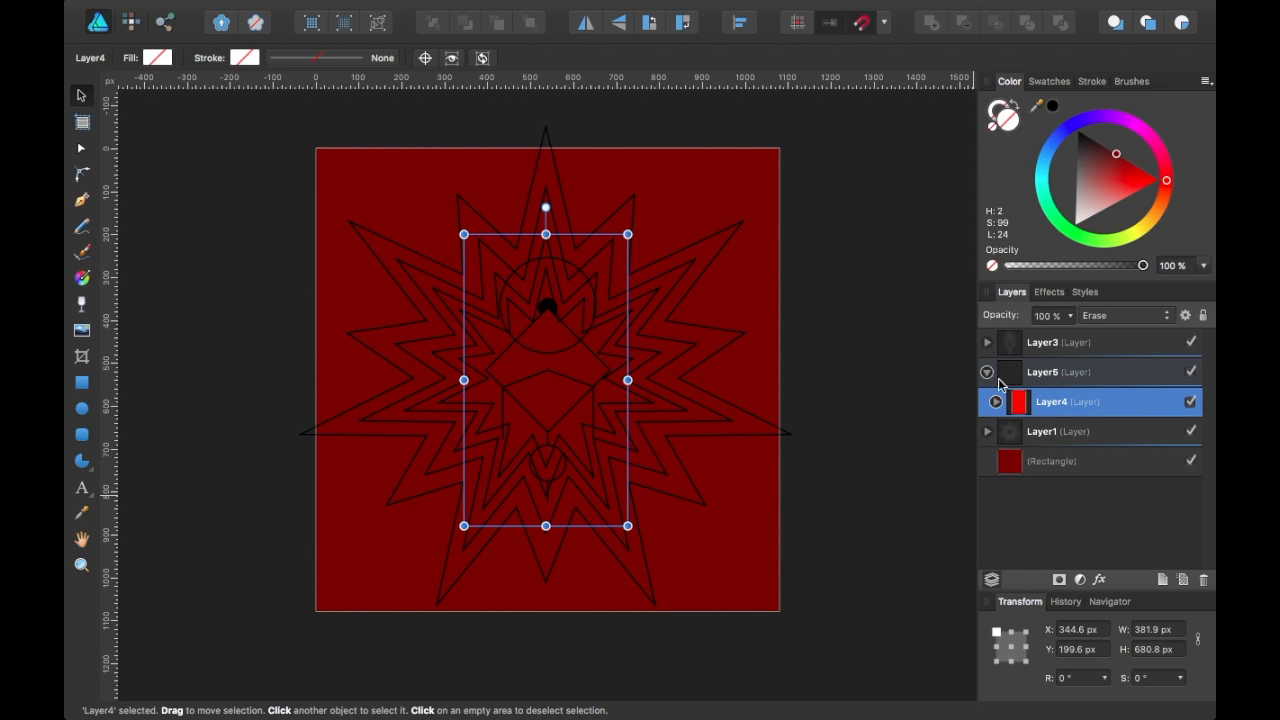
key(super+z)
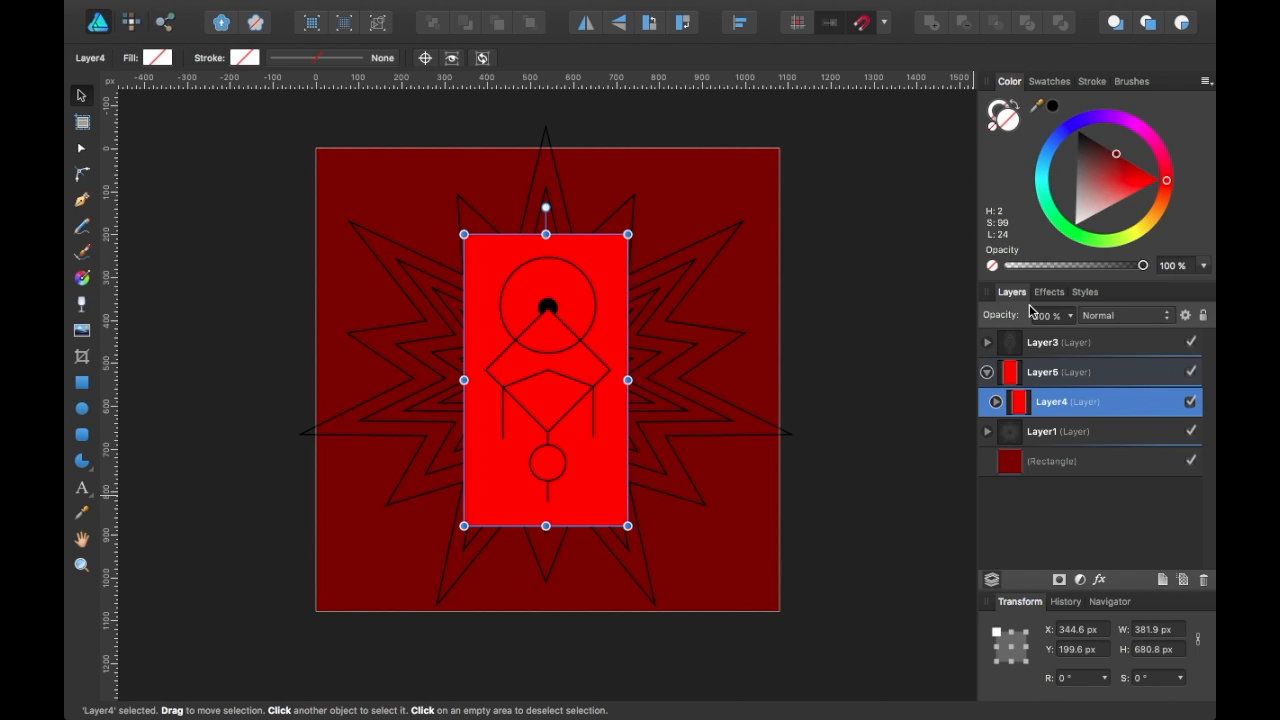
Move Layer4 back inside Layer1 above the double stars, set its blend mode to Erase, and deselect it.
drag(1088, 405, 1077, 442)
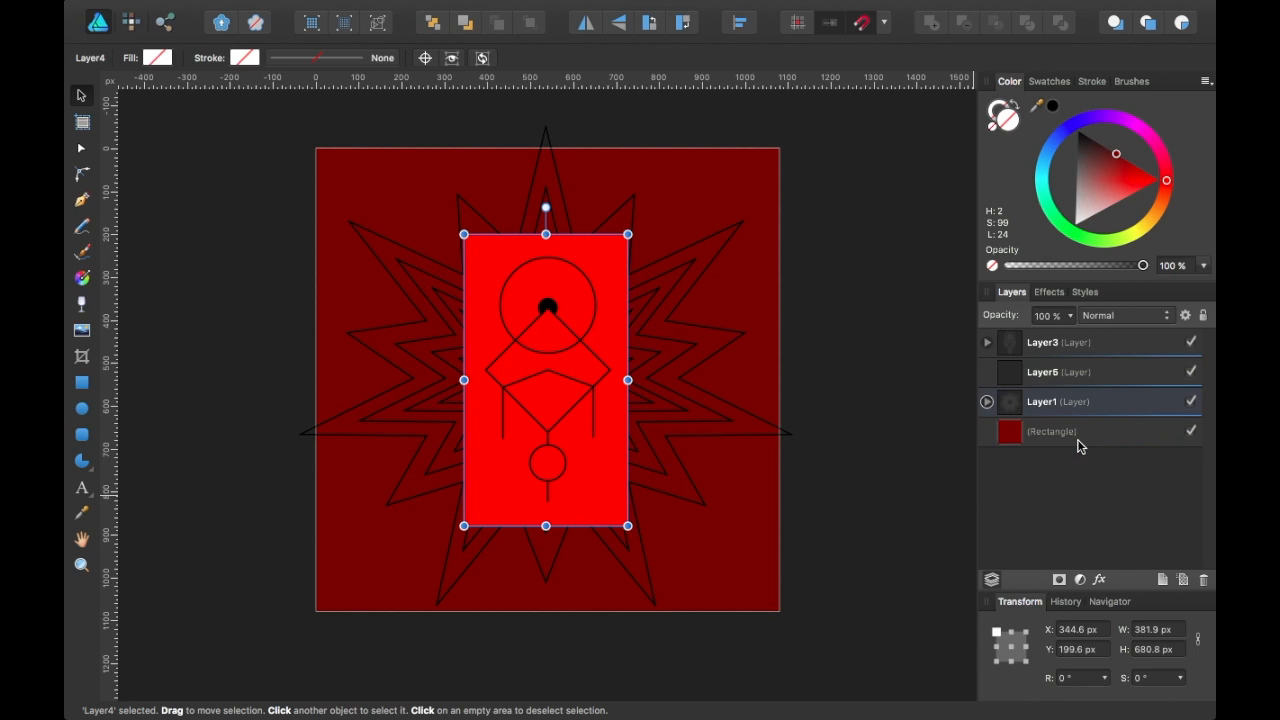
click(987, 402)
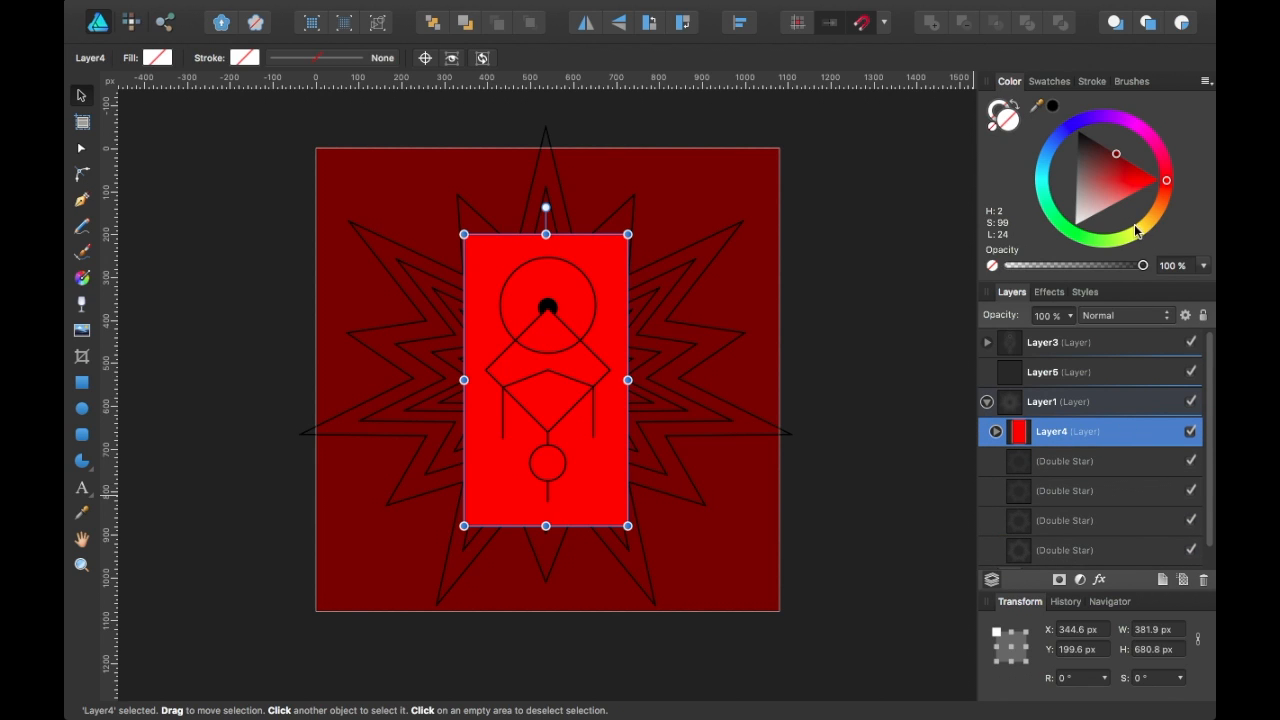
click(1129, 318)
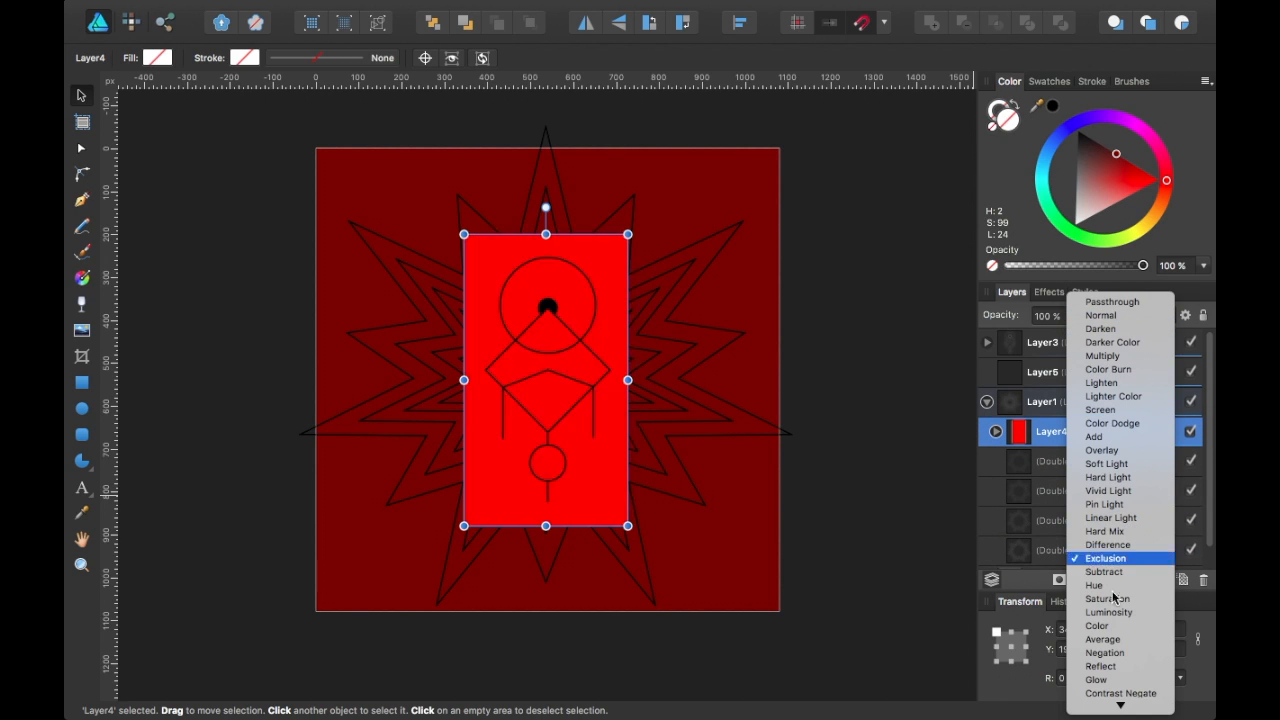
click(1113, 705)
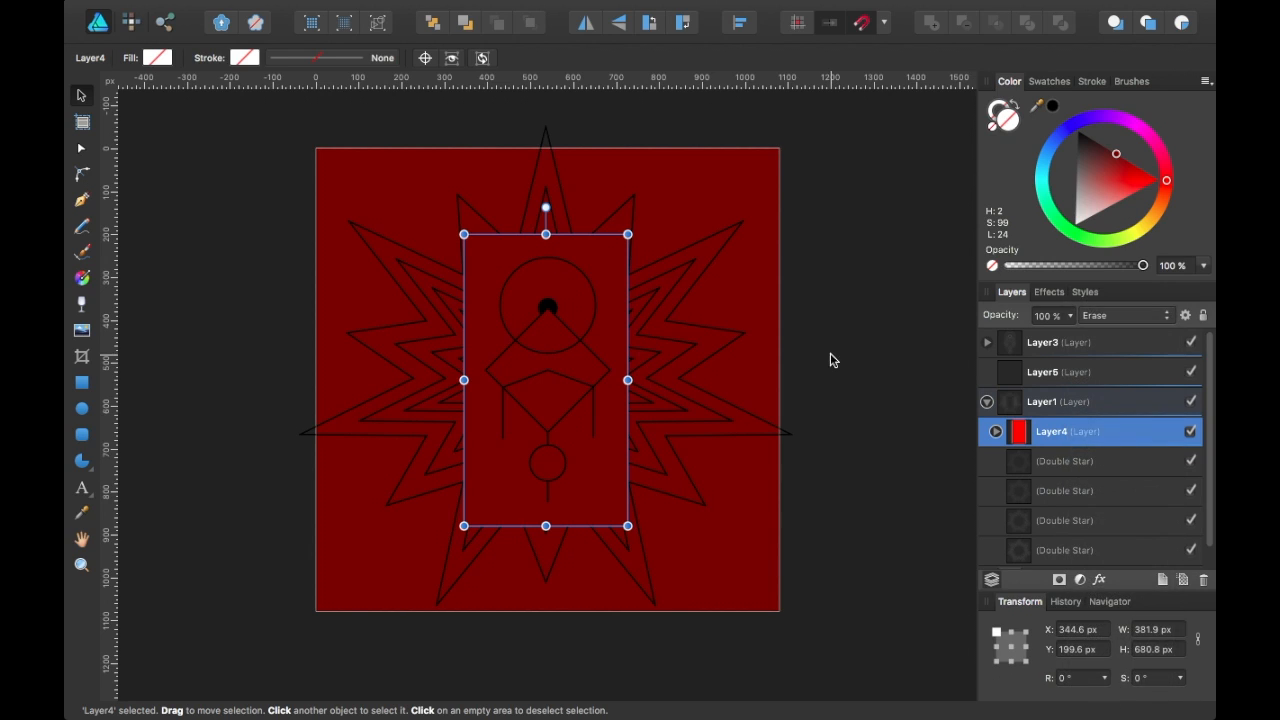
click(831, 362)
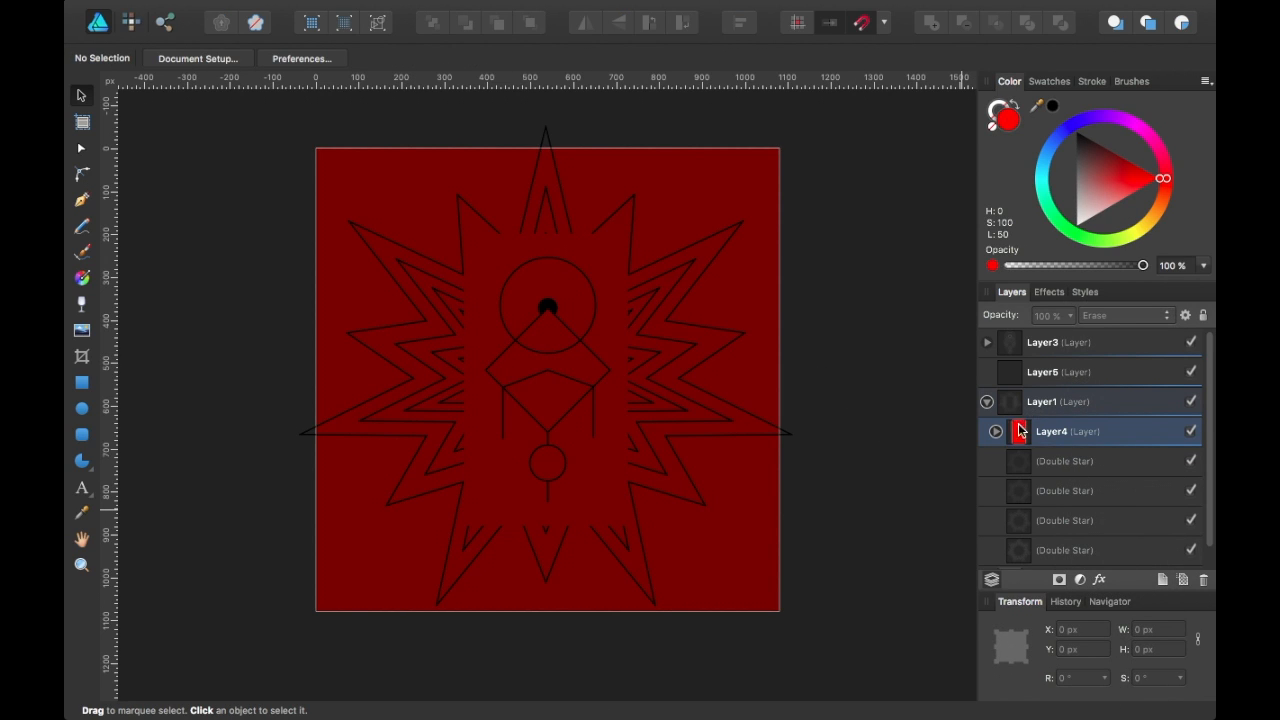
Duplicate the erasing Layer4 and nest the copy inside Layer5, then collapse Layer1.
click(1107, 437)
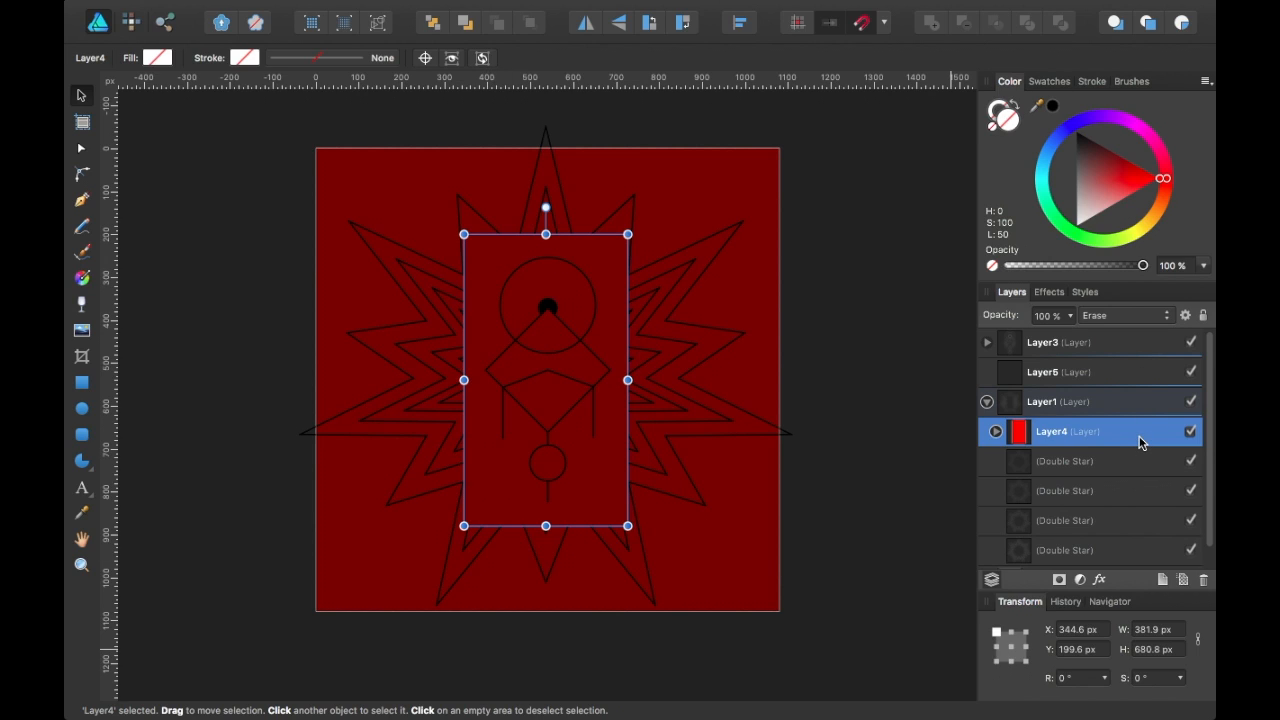
key(super+j)
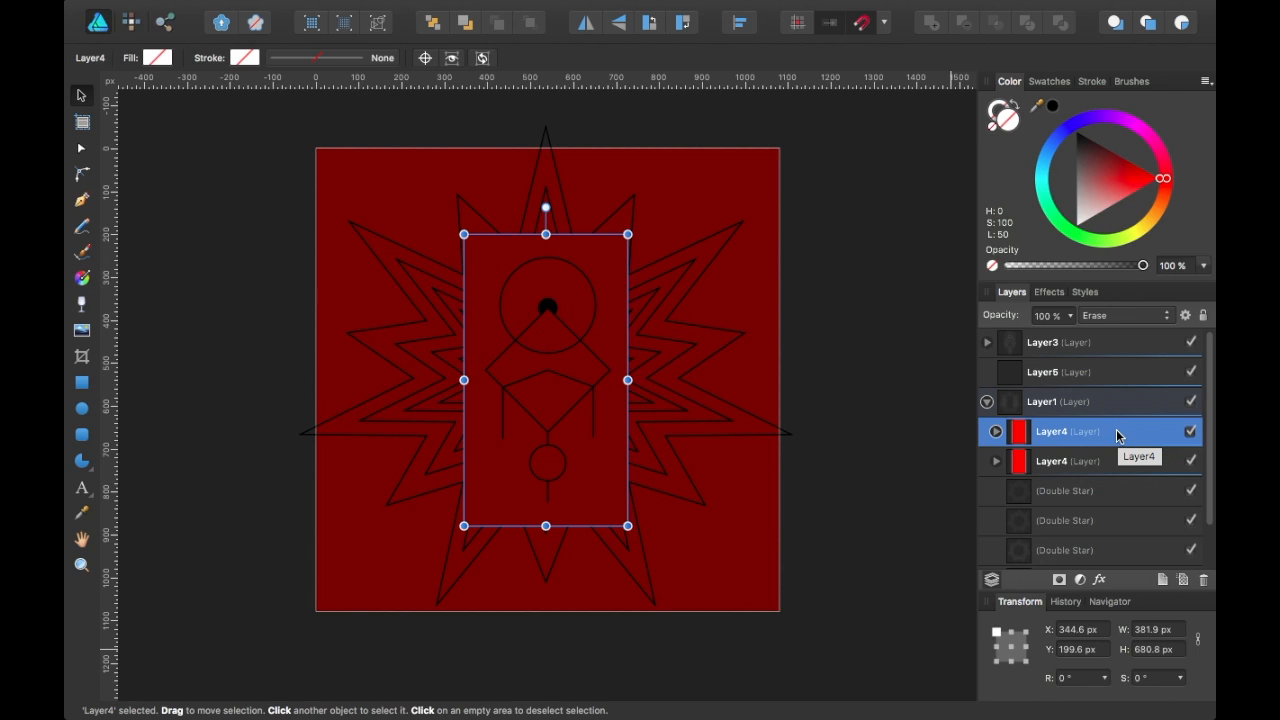
drag(1117, 435, 1108, 393)
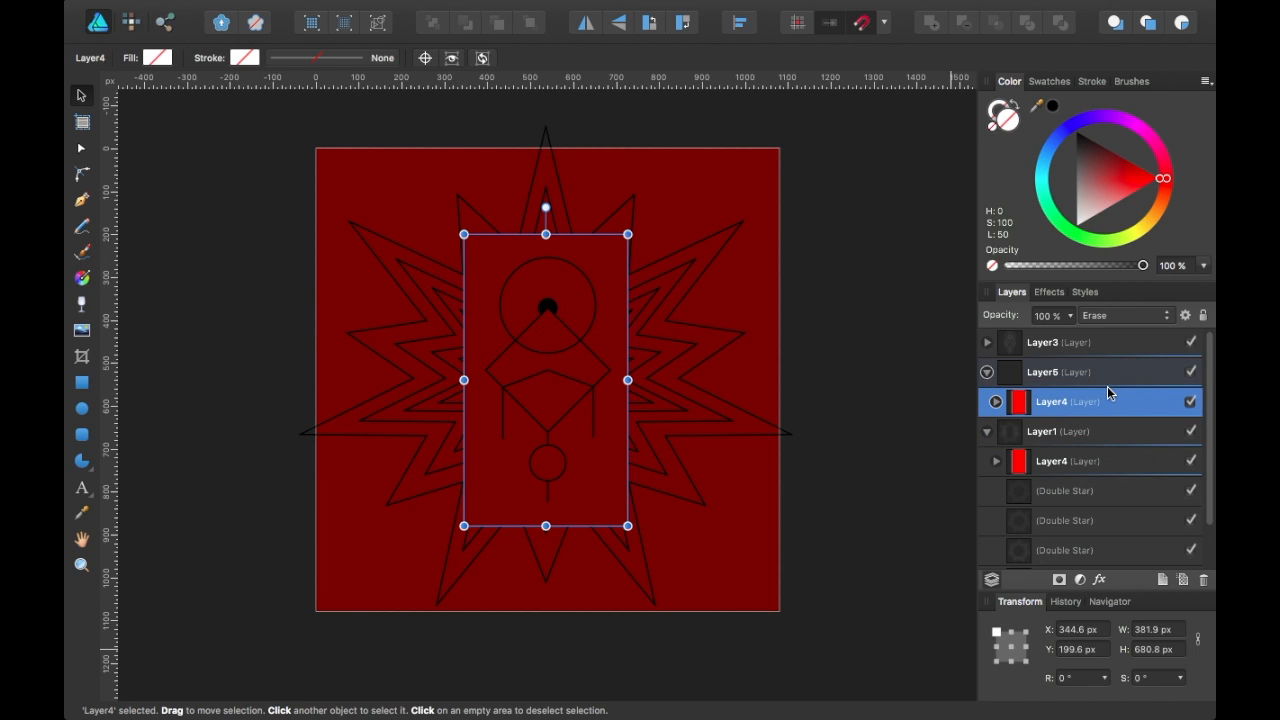
click(996, 462)
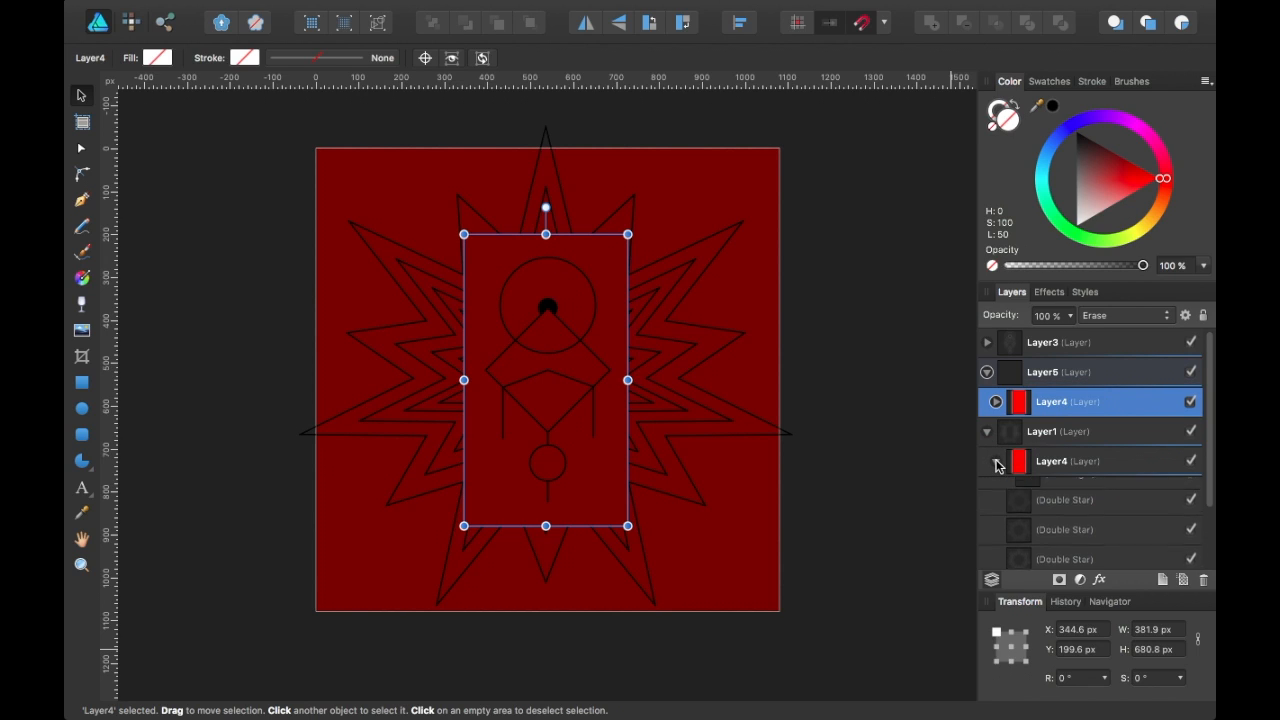
click(987, 431)
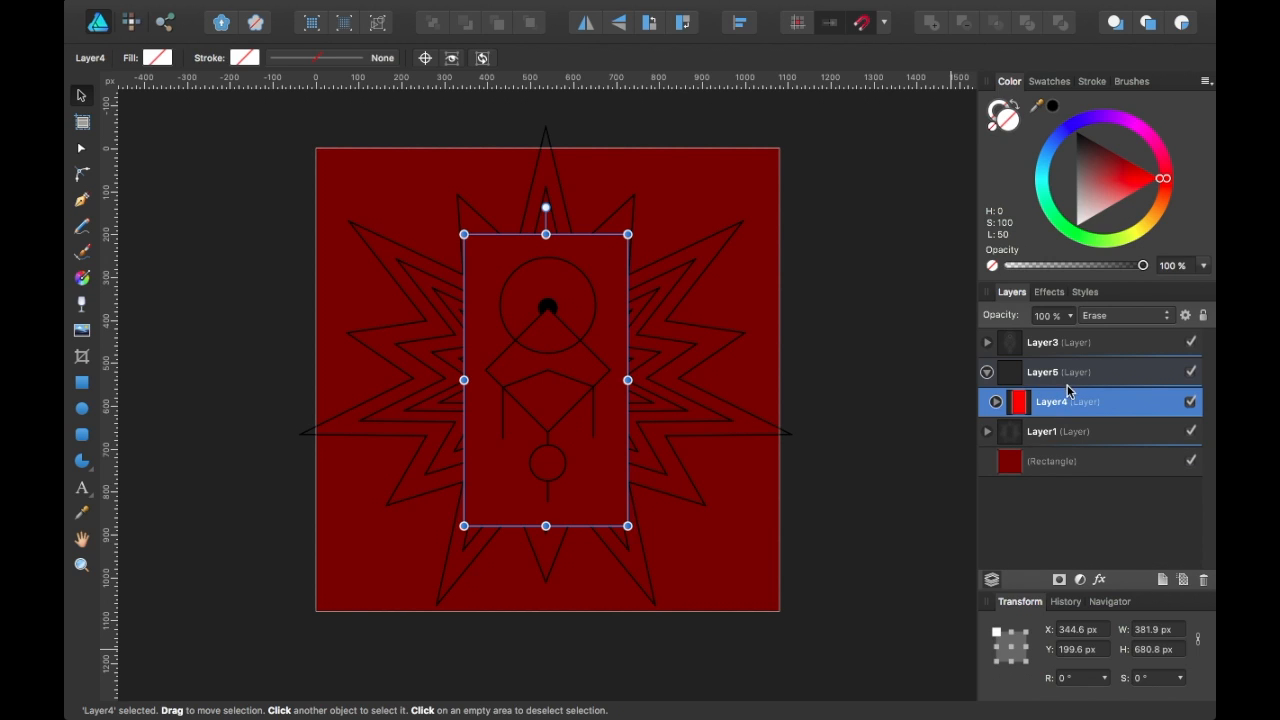
Set the blend mode of the Layer4 copy inside Layer5 to Normal.
click(1125, 315)
mouse_move(1131, 13)
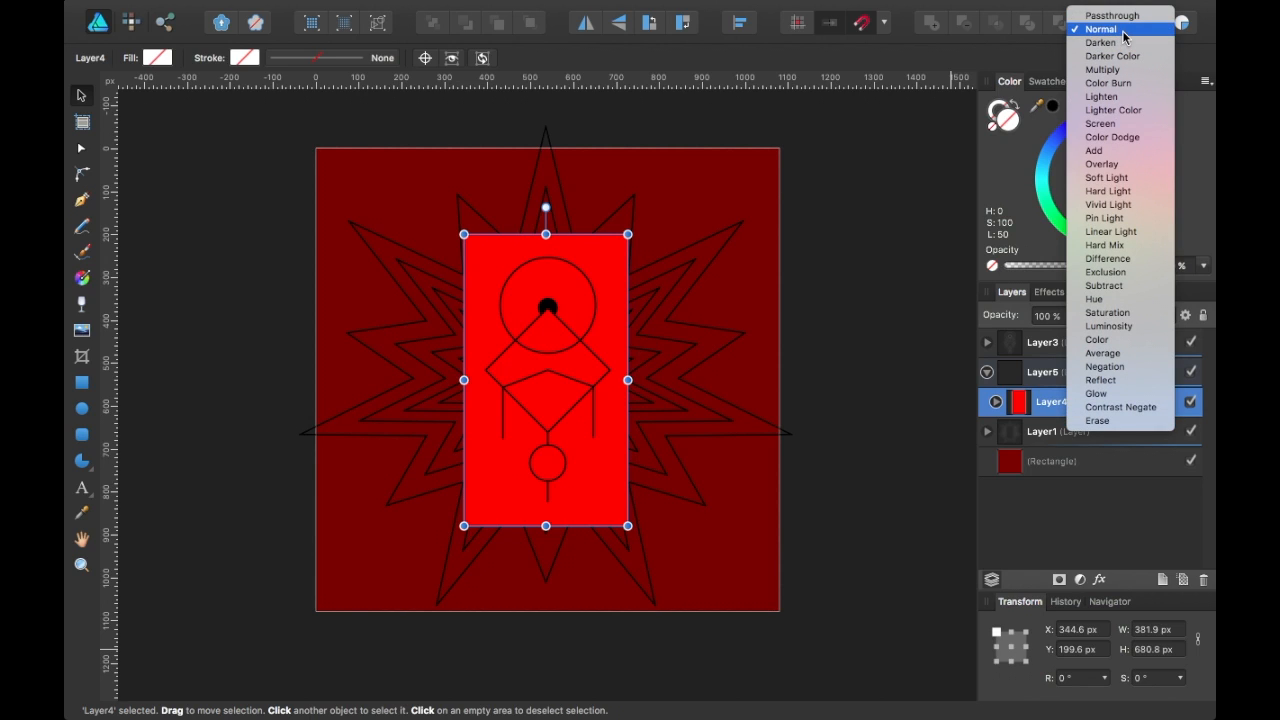
click(1118, 29)
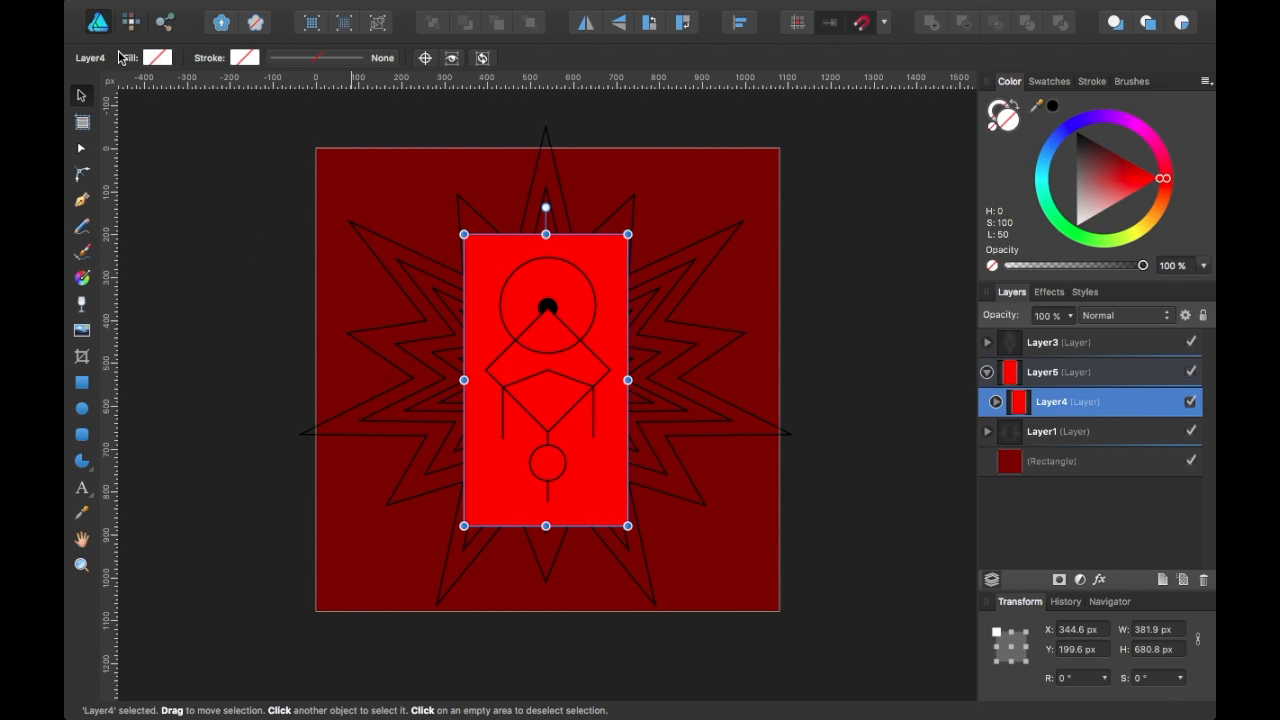
Give the rectangle inside Layer5's Layer4 no fill and a black stroke, and collapse that Layer4.
click(996, 402)
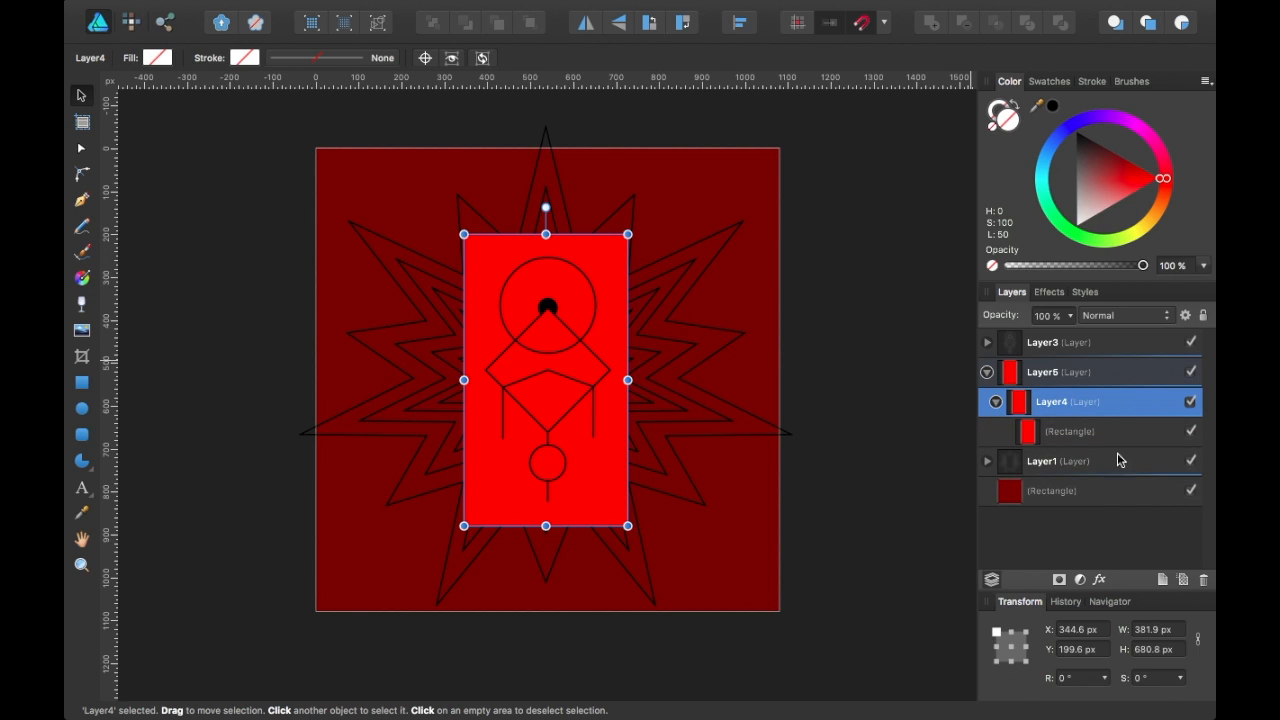
click(1115, 436)
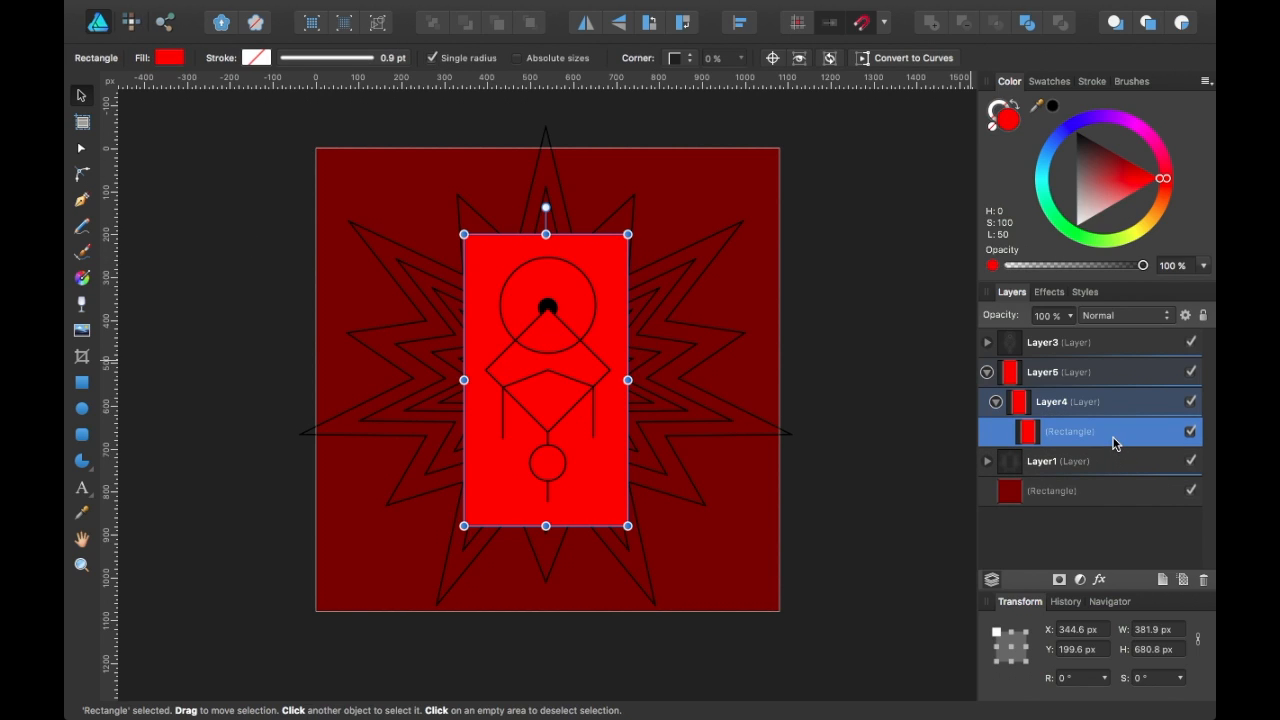
click(170, 57)
click(175, 78)
click(257, 57)
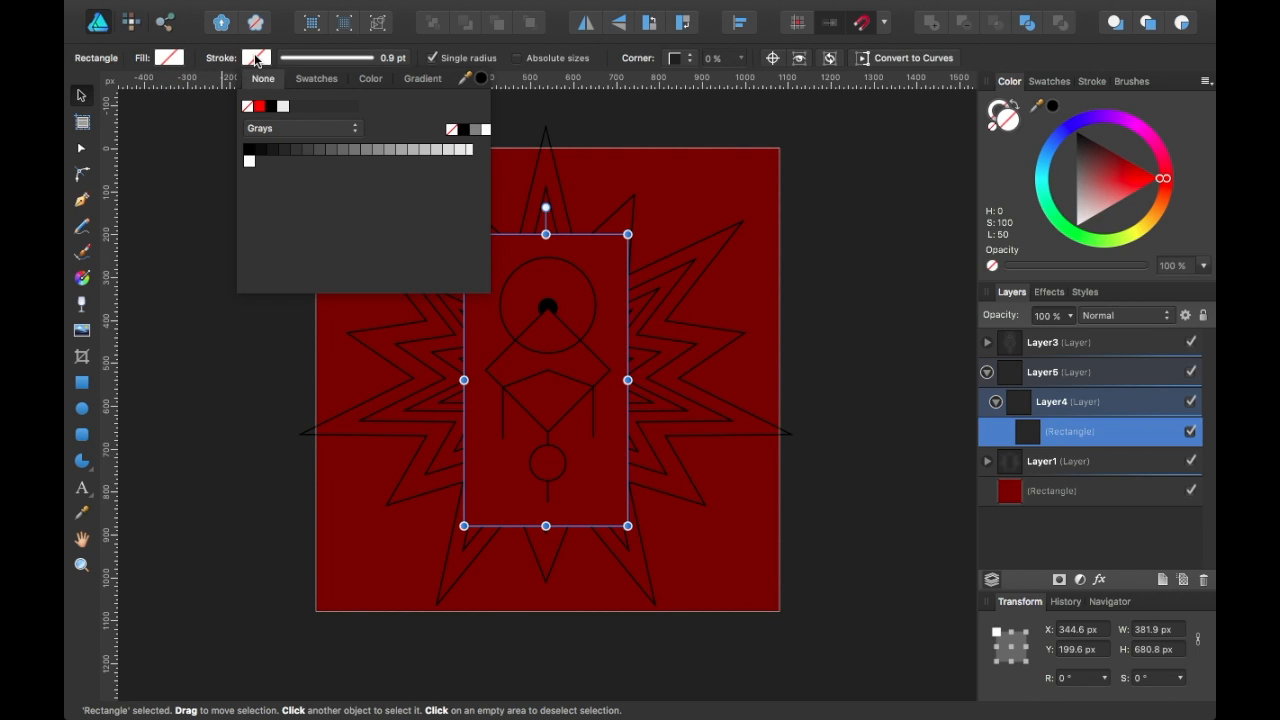
click(273, 106)
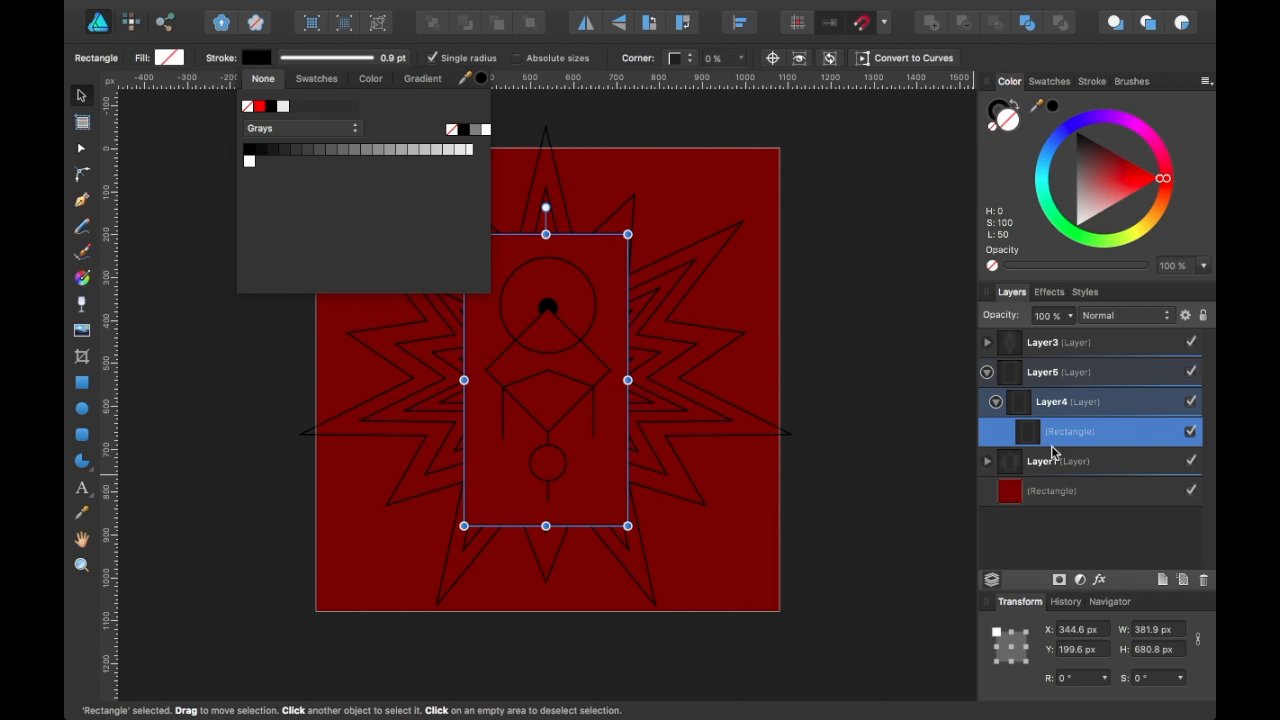
click(1142, 411)
click(996, 401)
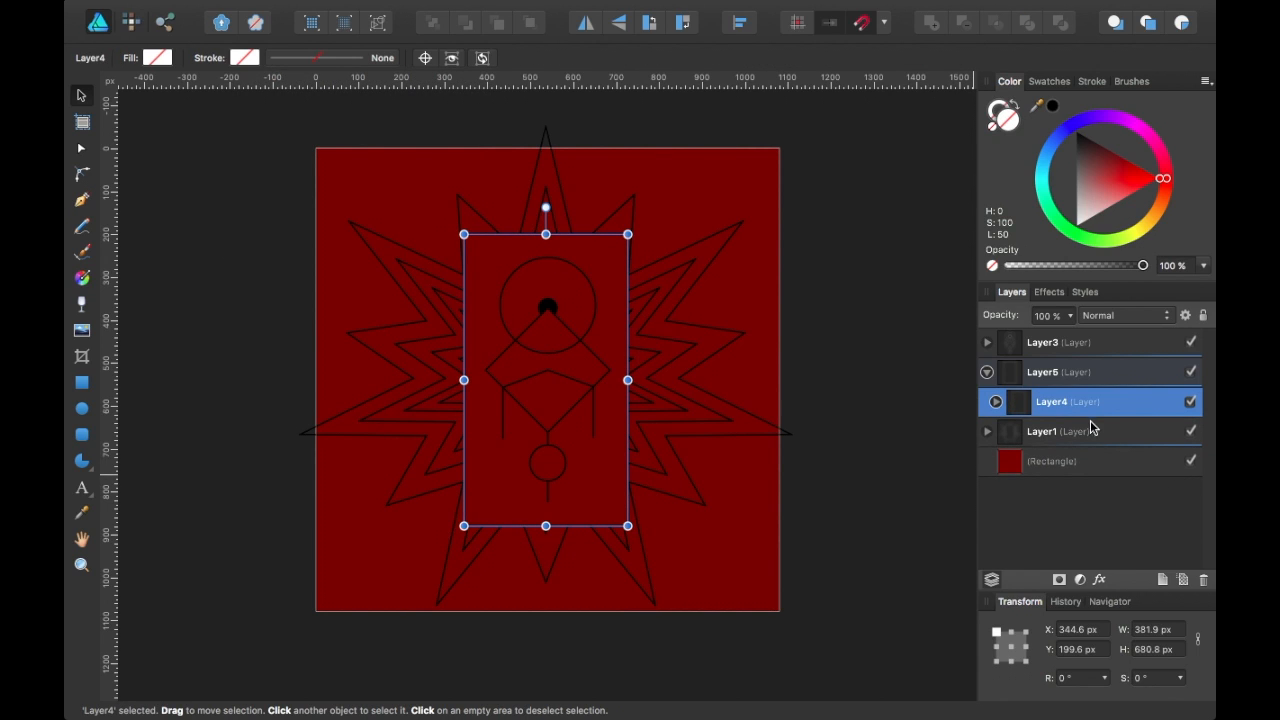
Select both Layer4 copies, shrink them together slightly around their centre, and collapse Layer1 and Layer5.
click(988, 432)
click(1128, 466)
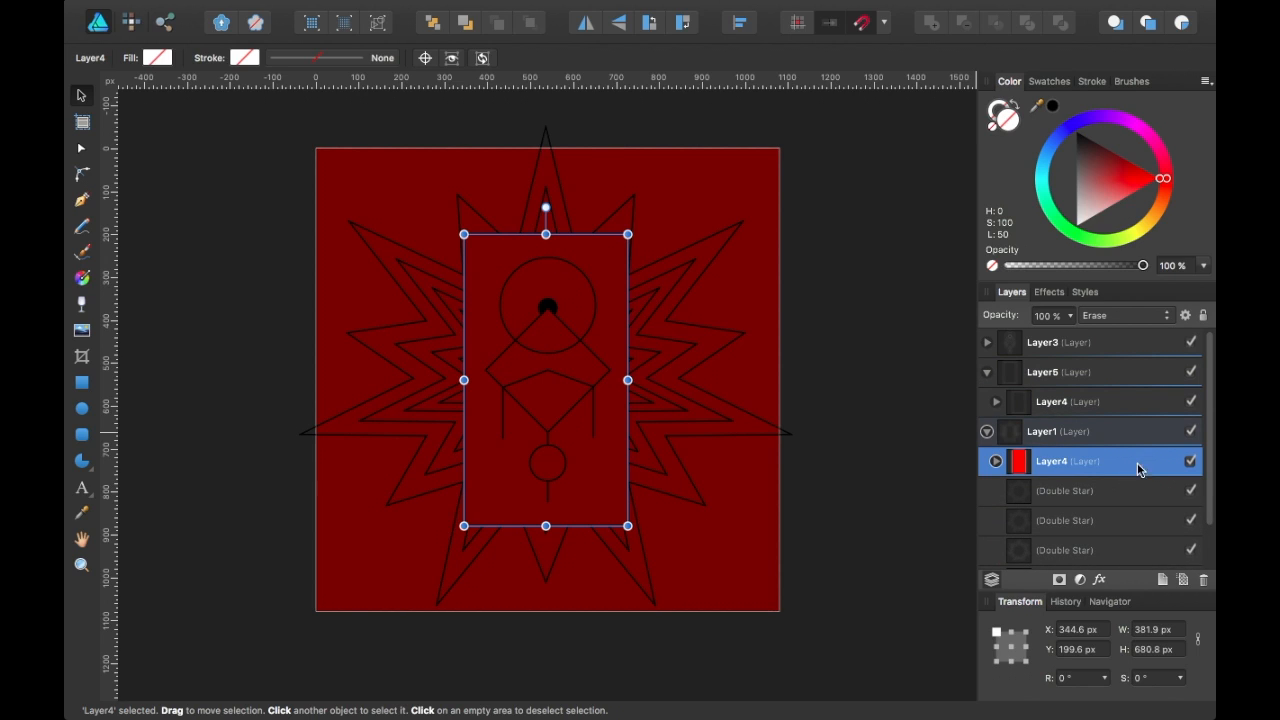
super+click(1124, 403)
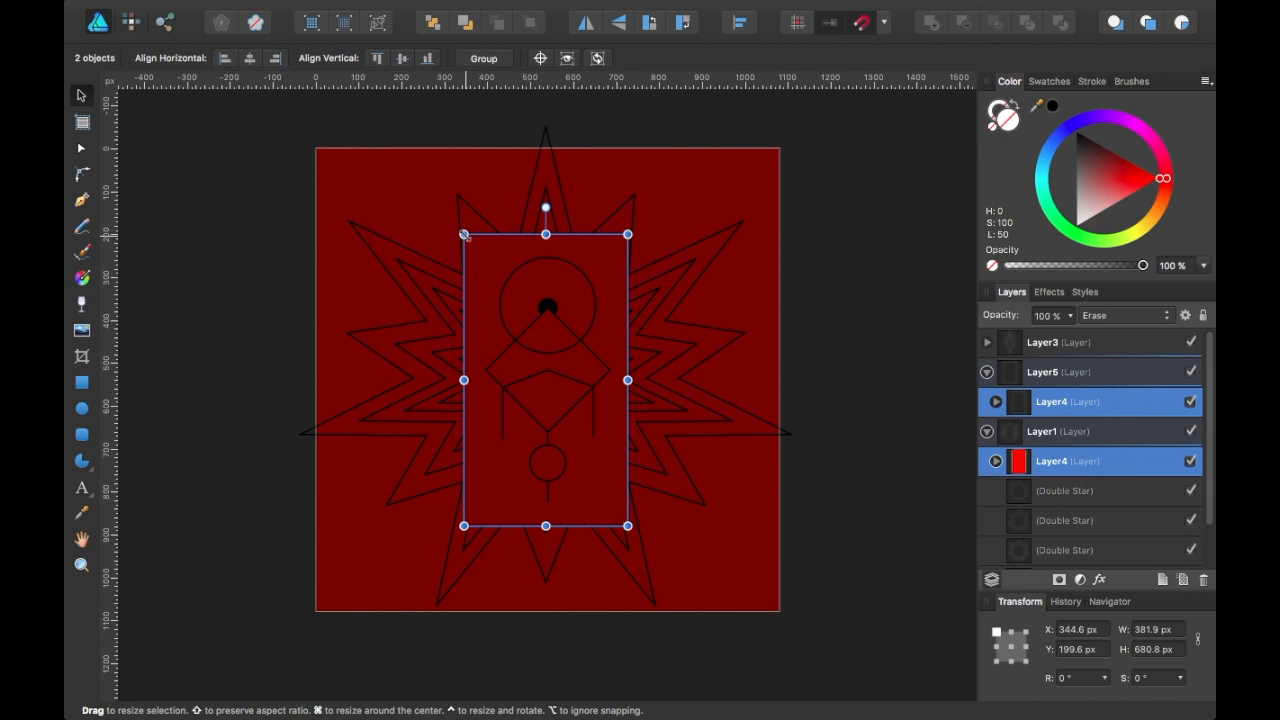
drag(464, 234, 476, 253)
click(843, 286)
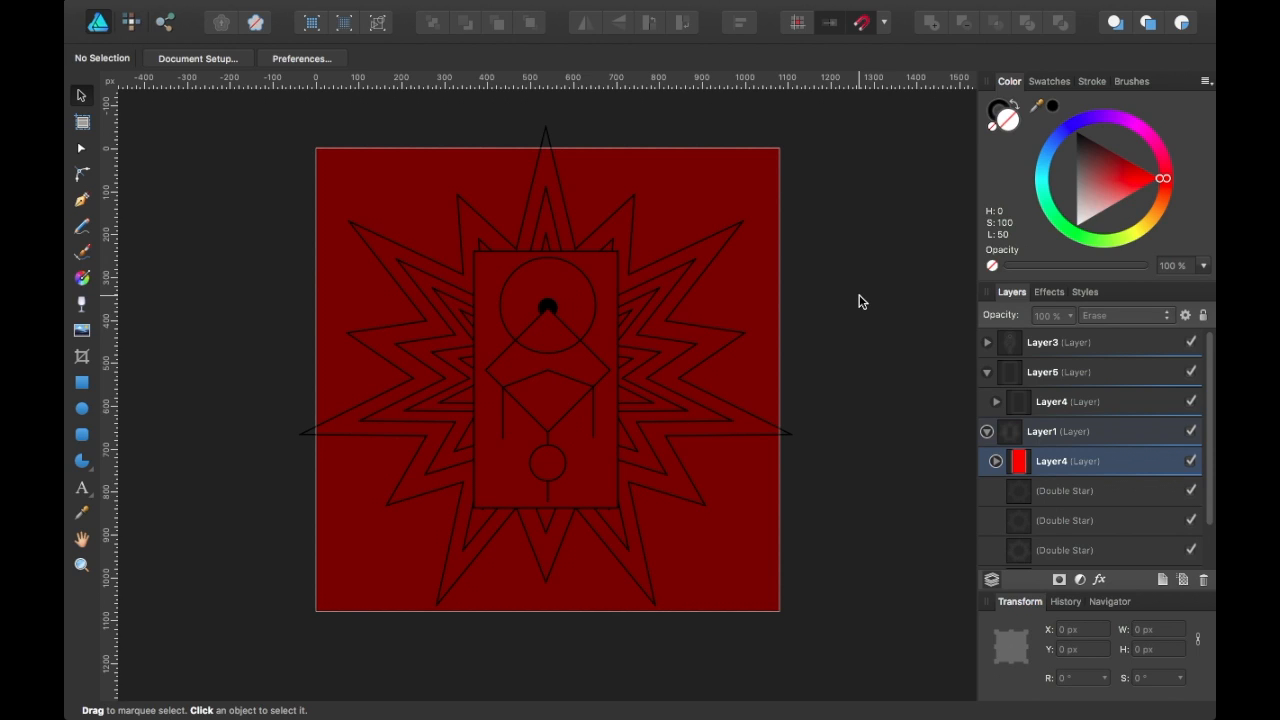
click(987, 431)
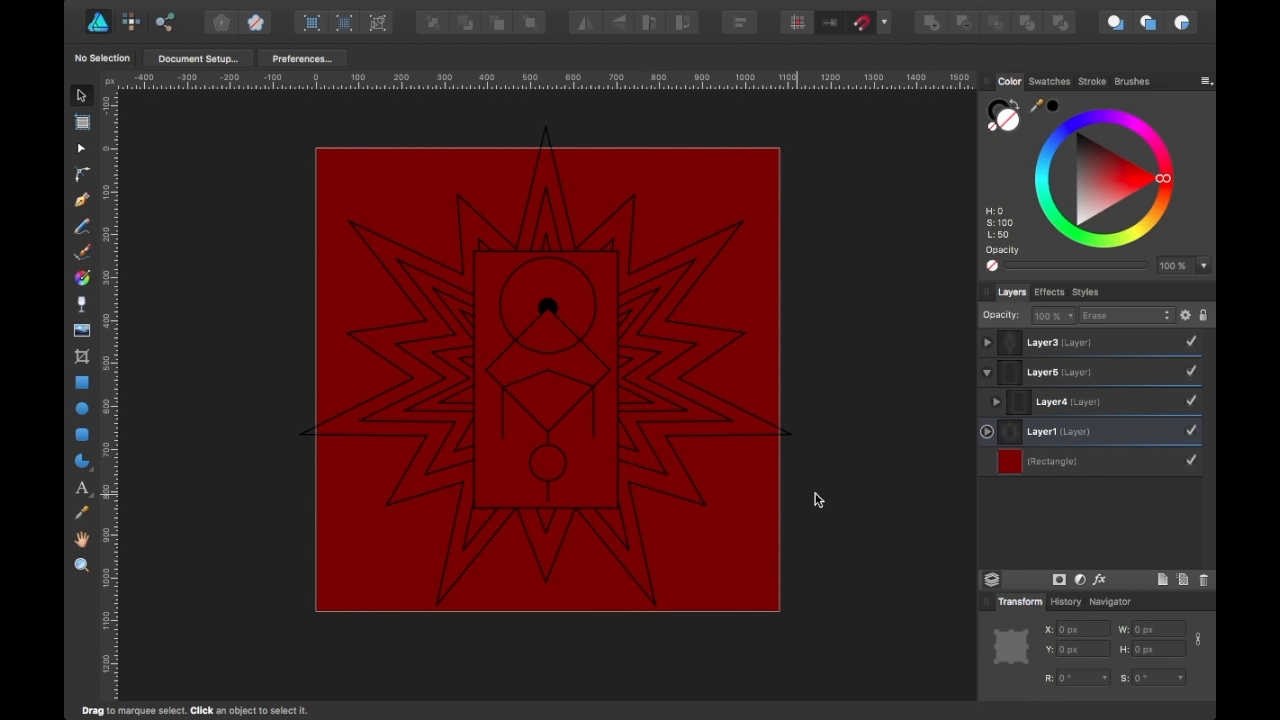
click(986, 372)
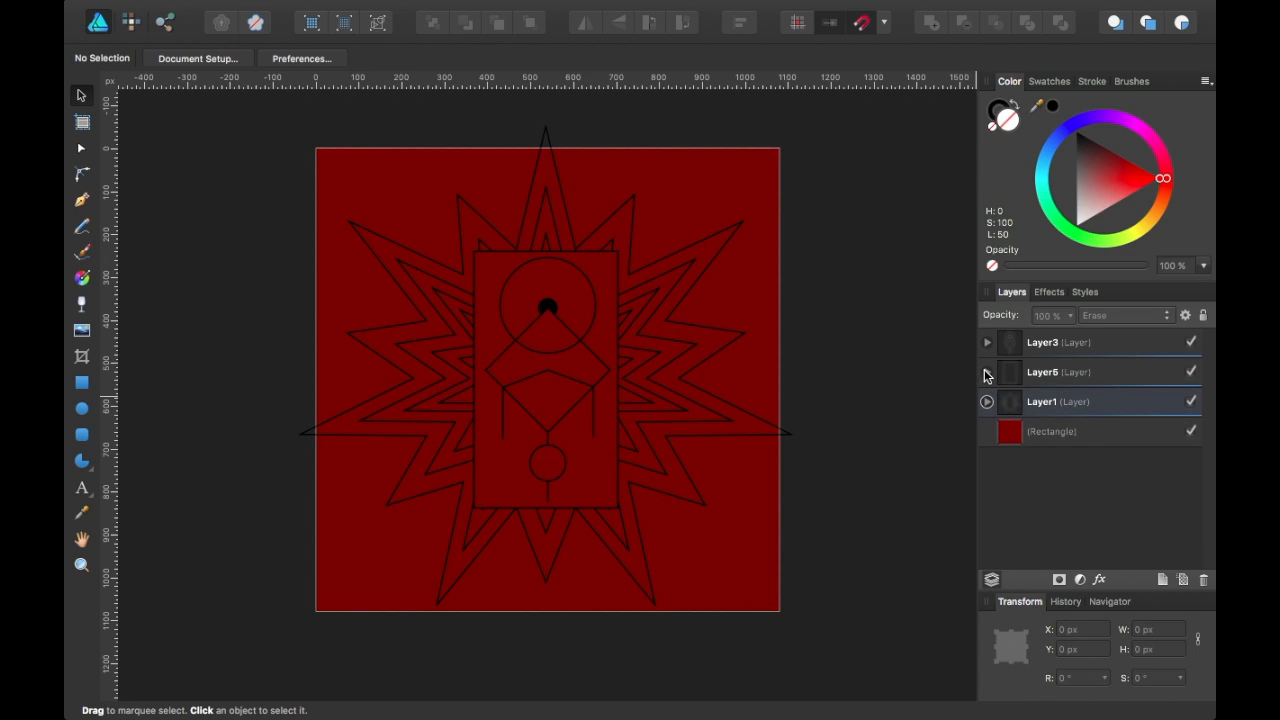